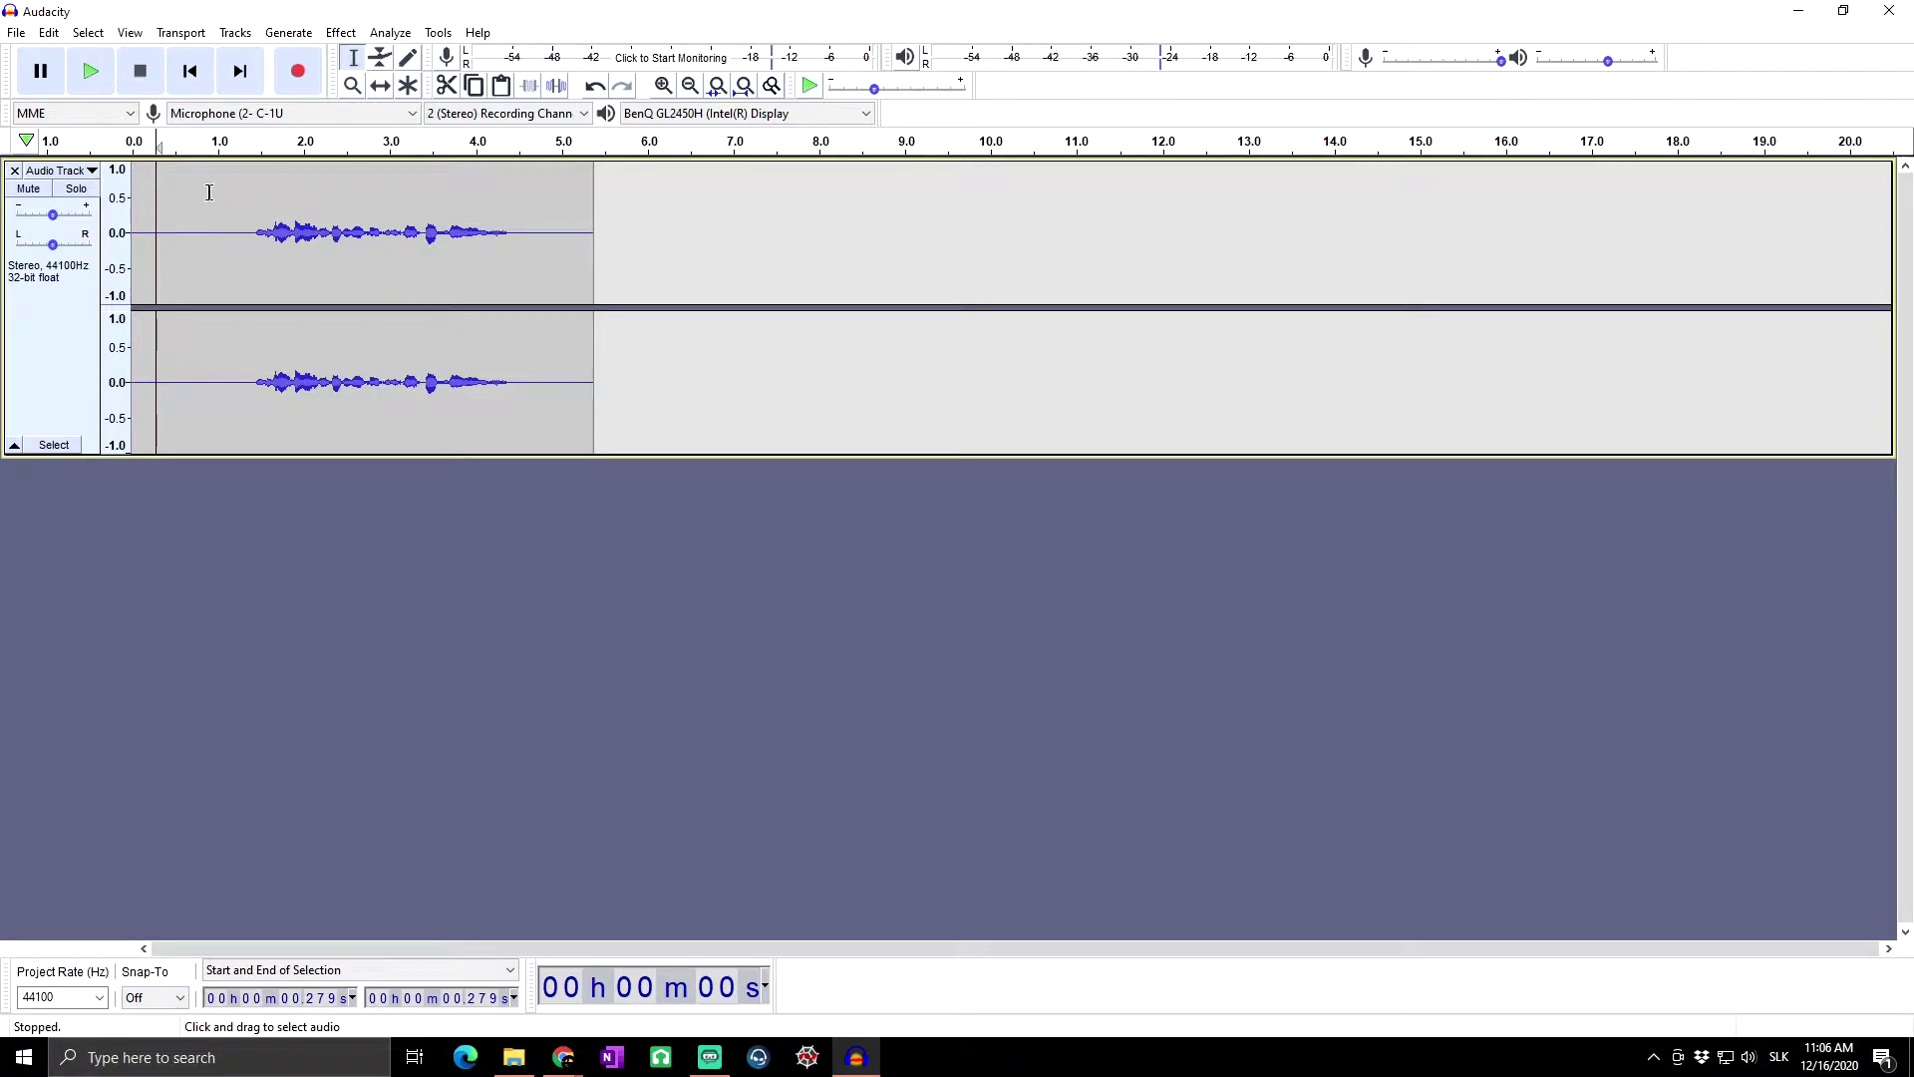
# - Play the voice clip, then normalize the whole clip to a -1.0 dB peak
pyautogui.click(92, 72)
pyautogui.doubleClick(581, 221)
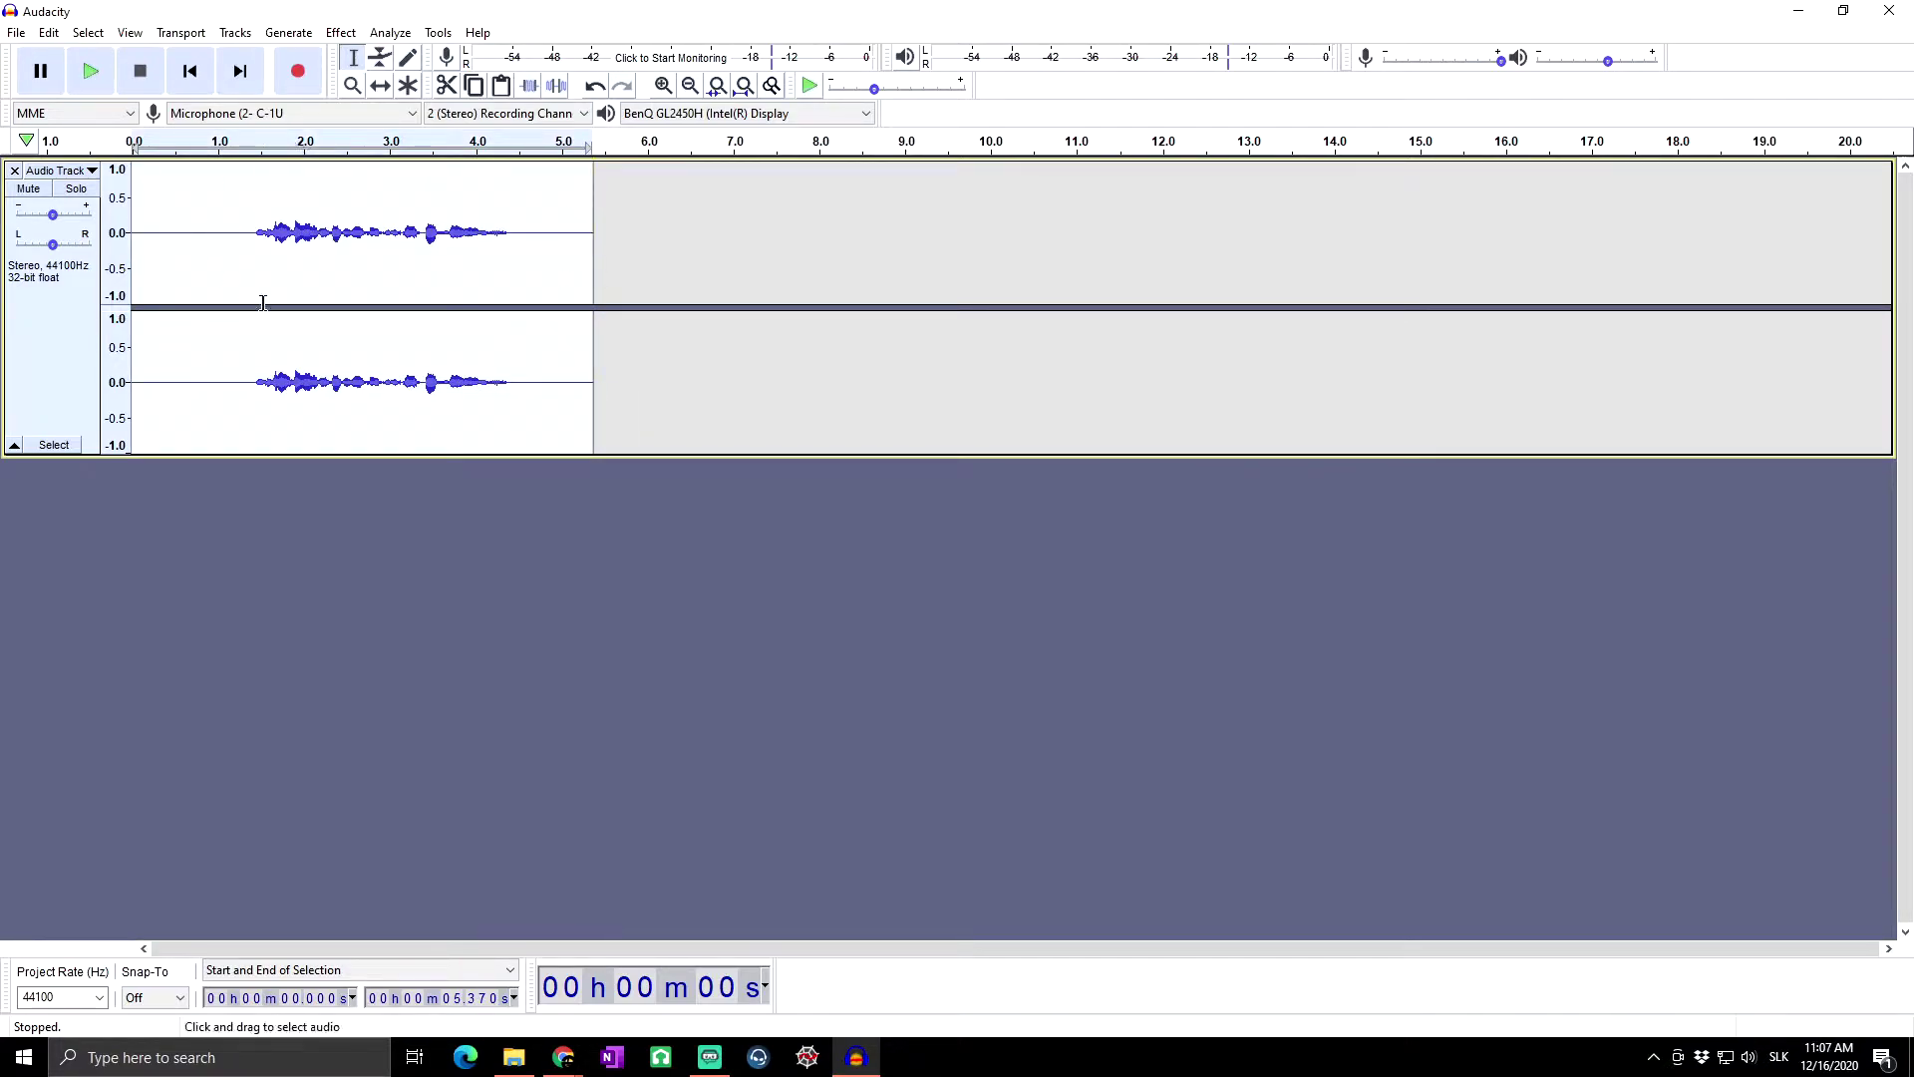
pyautogui.click(341, 34)
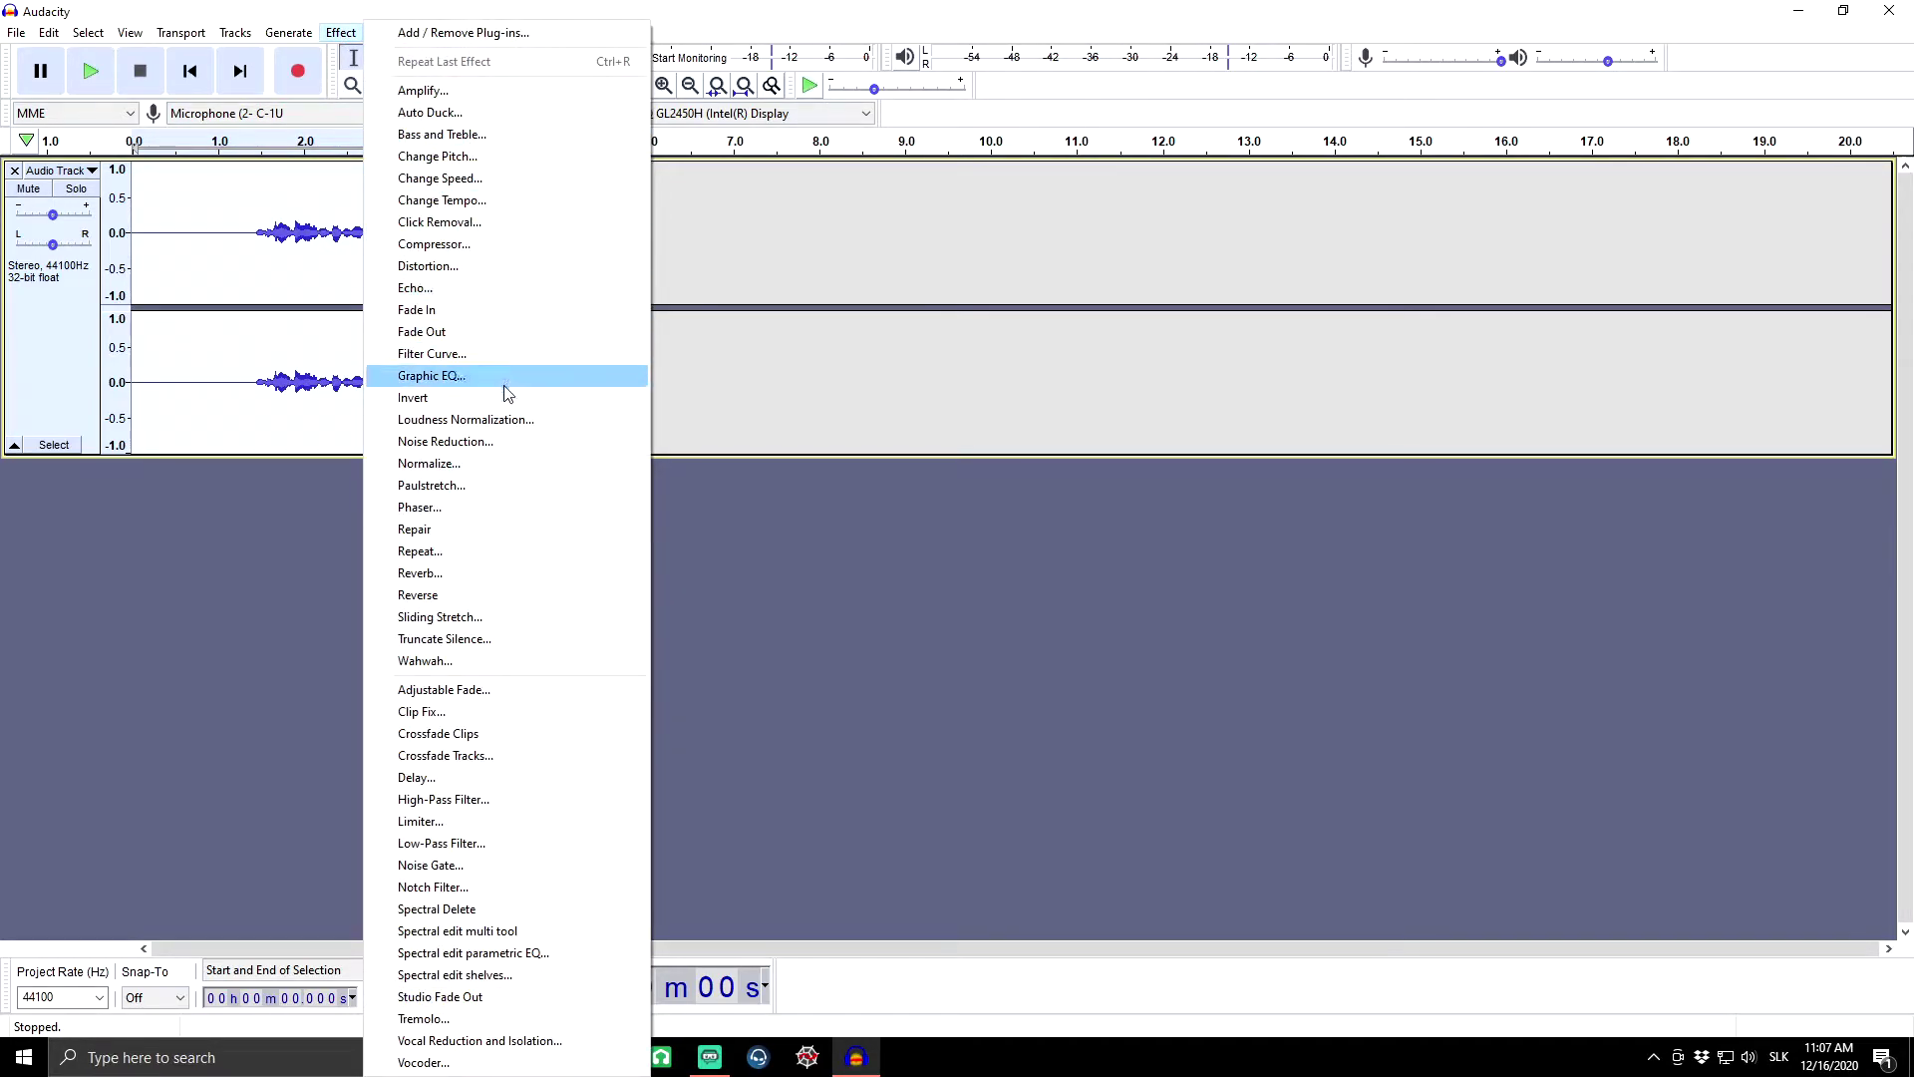
pyautogui.click(511, 463)
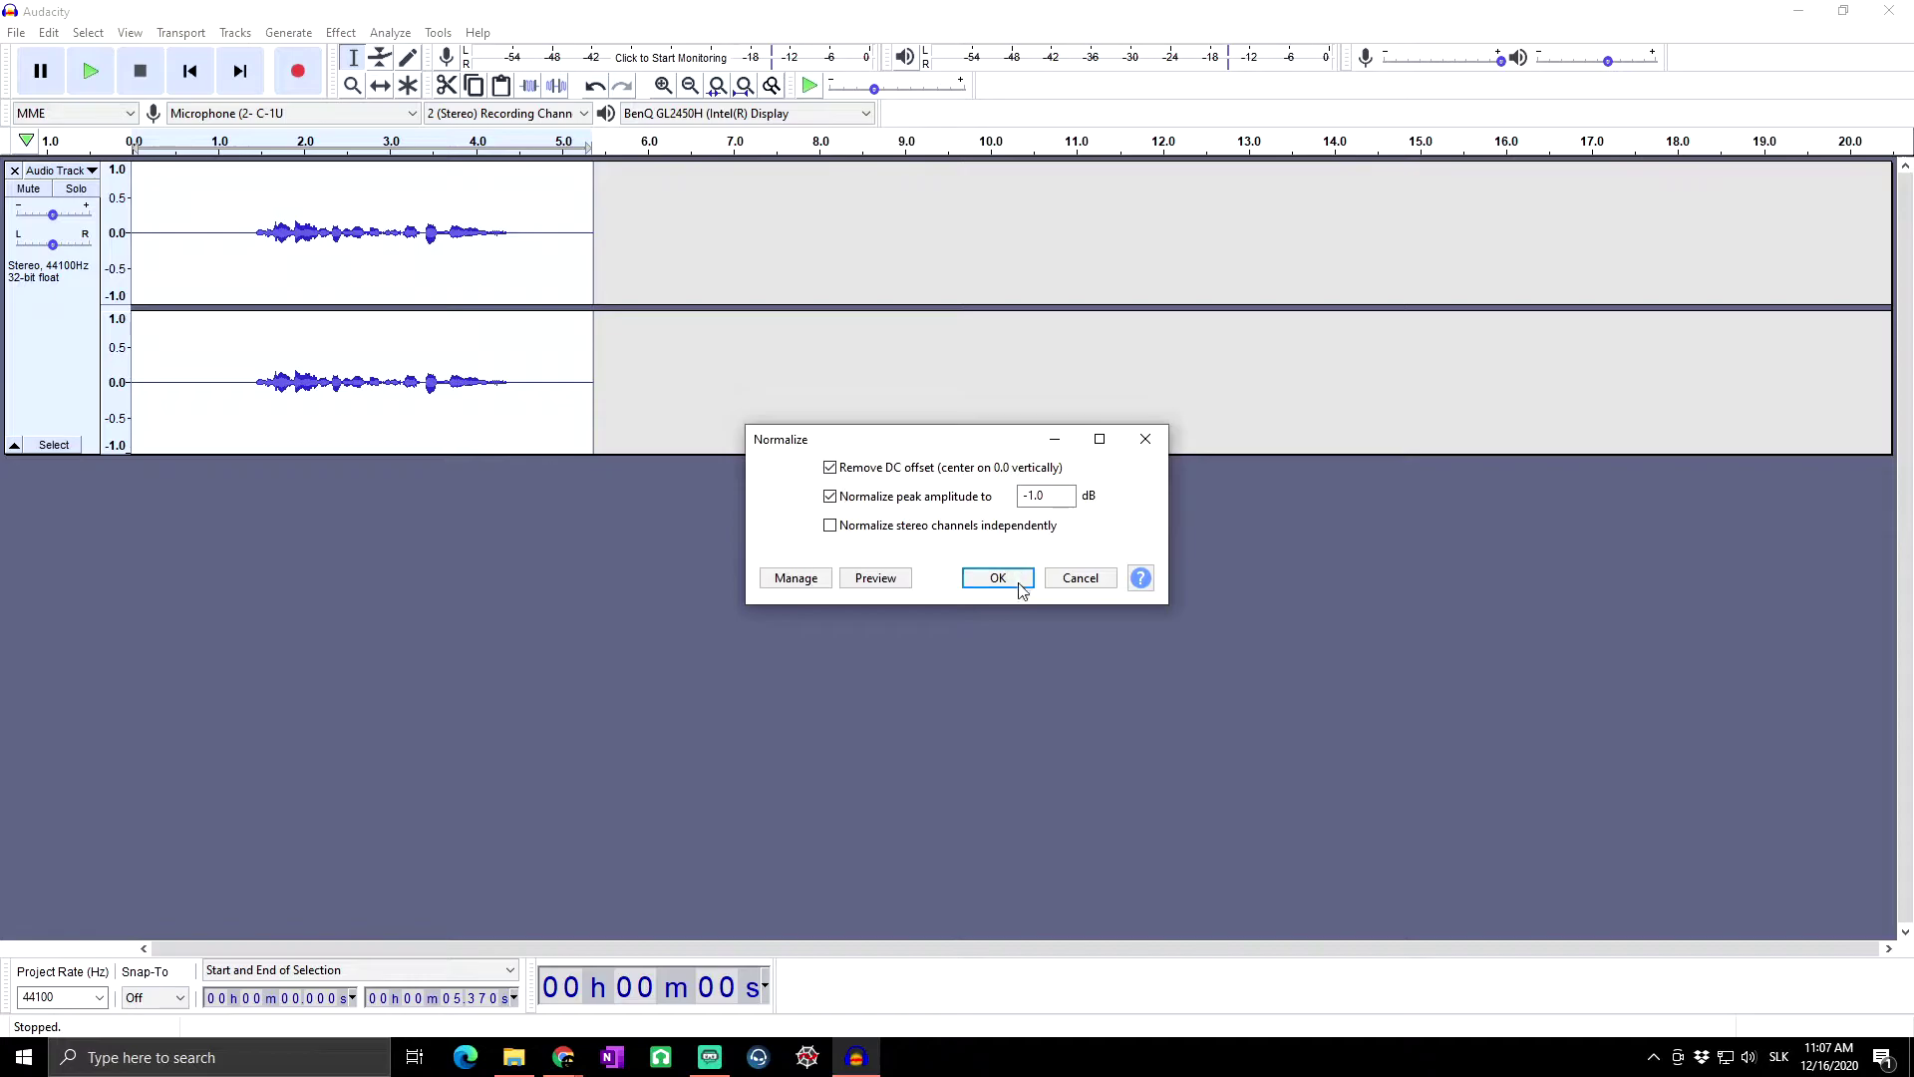
pyautogui.click(1012, 582)
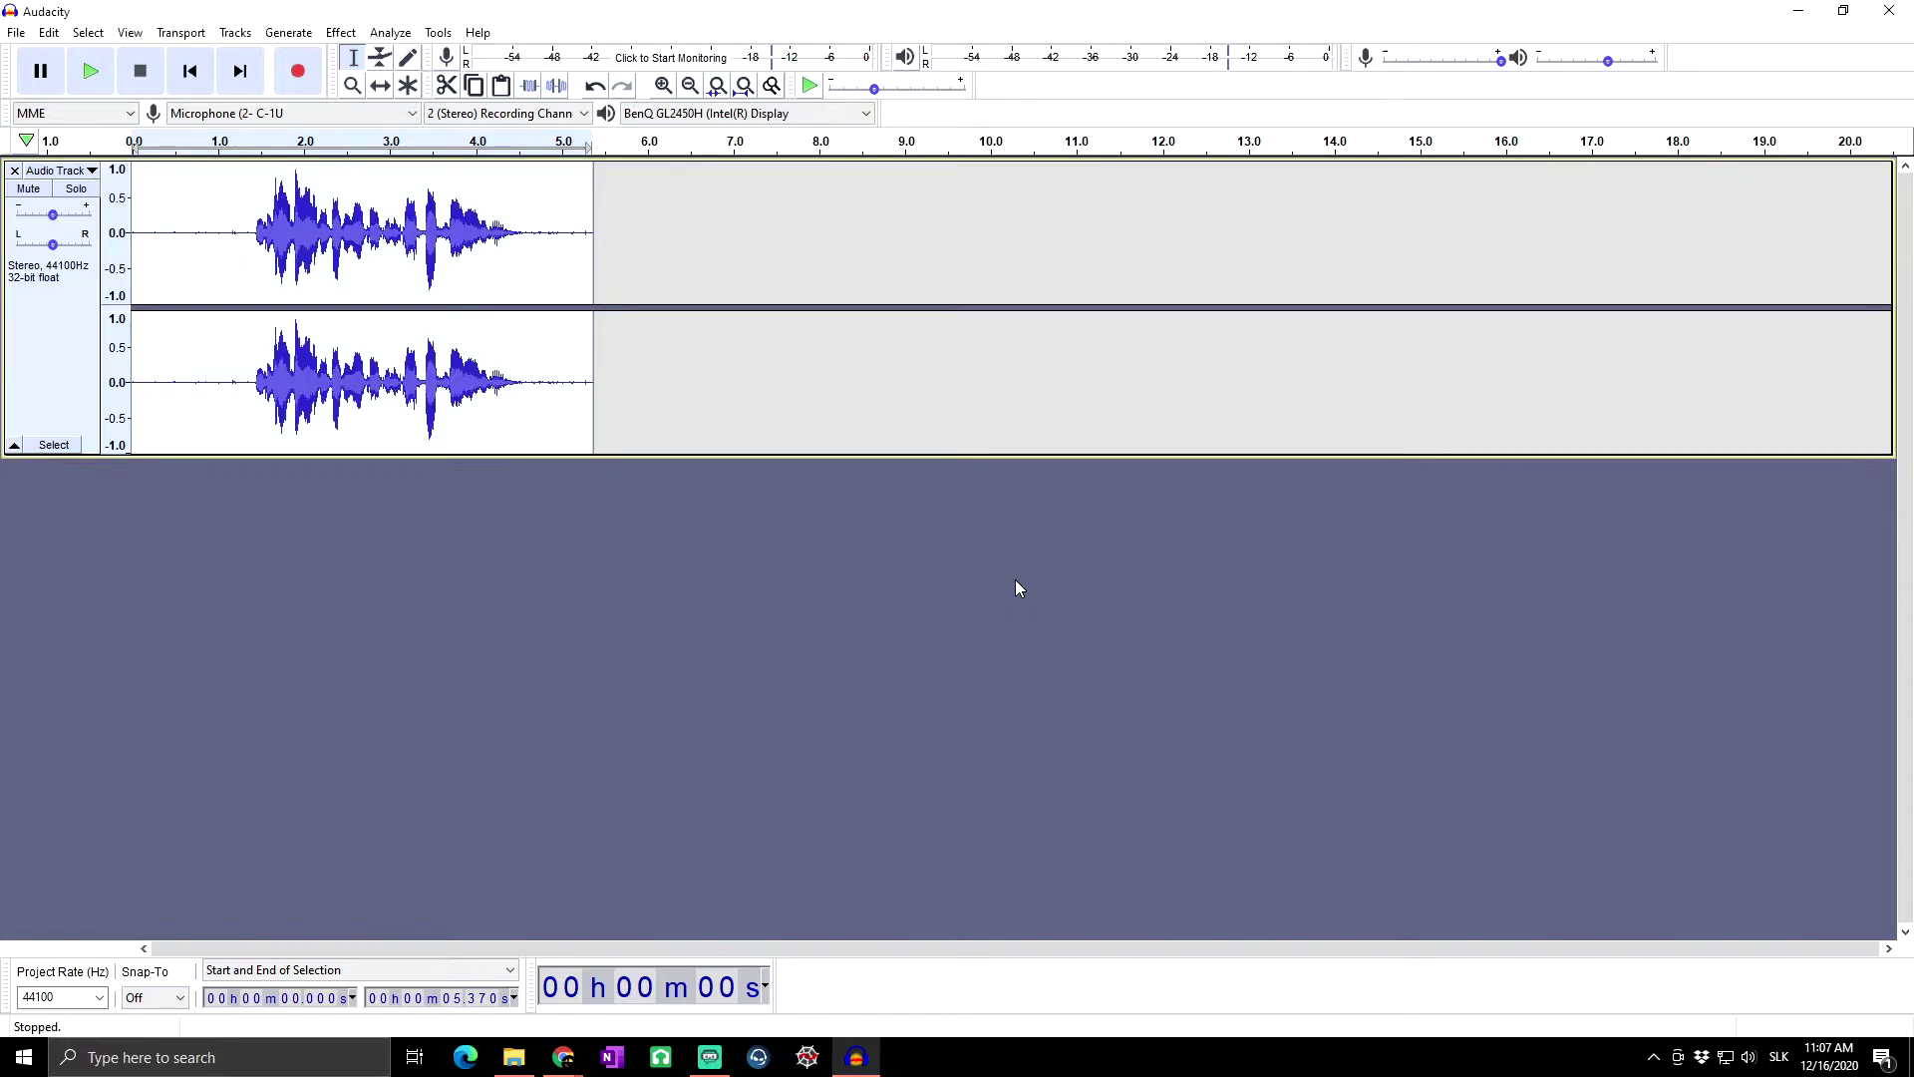
pyautogui.click(140, 211)
# - Capture the silent lead-in before the voice as the Noise Reduction noise profile
pyautogui.press('space')
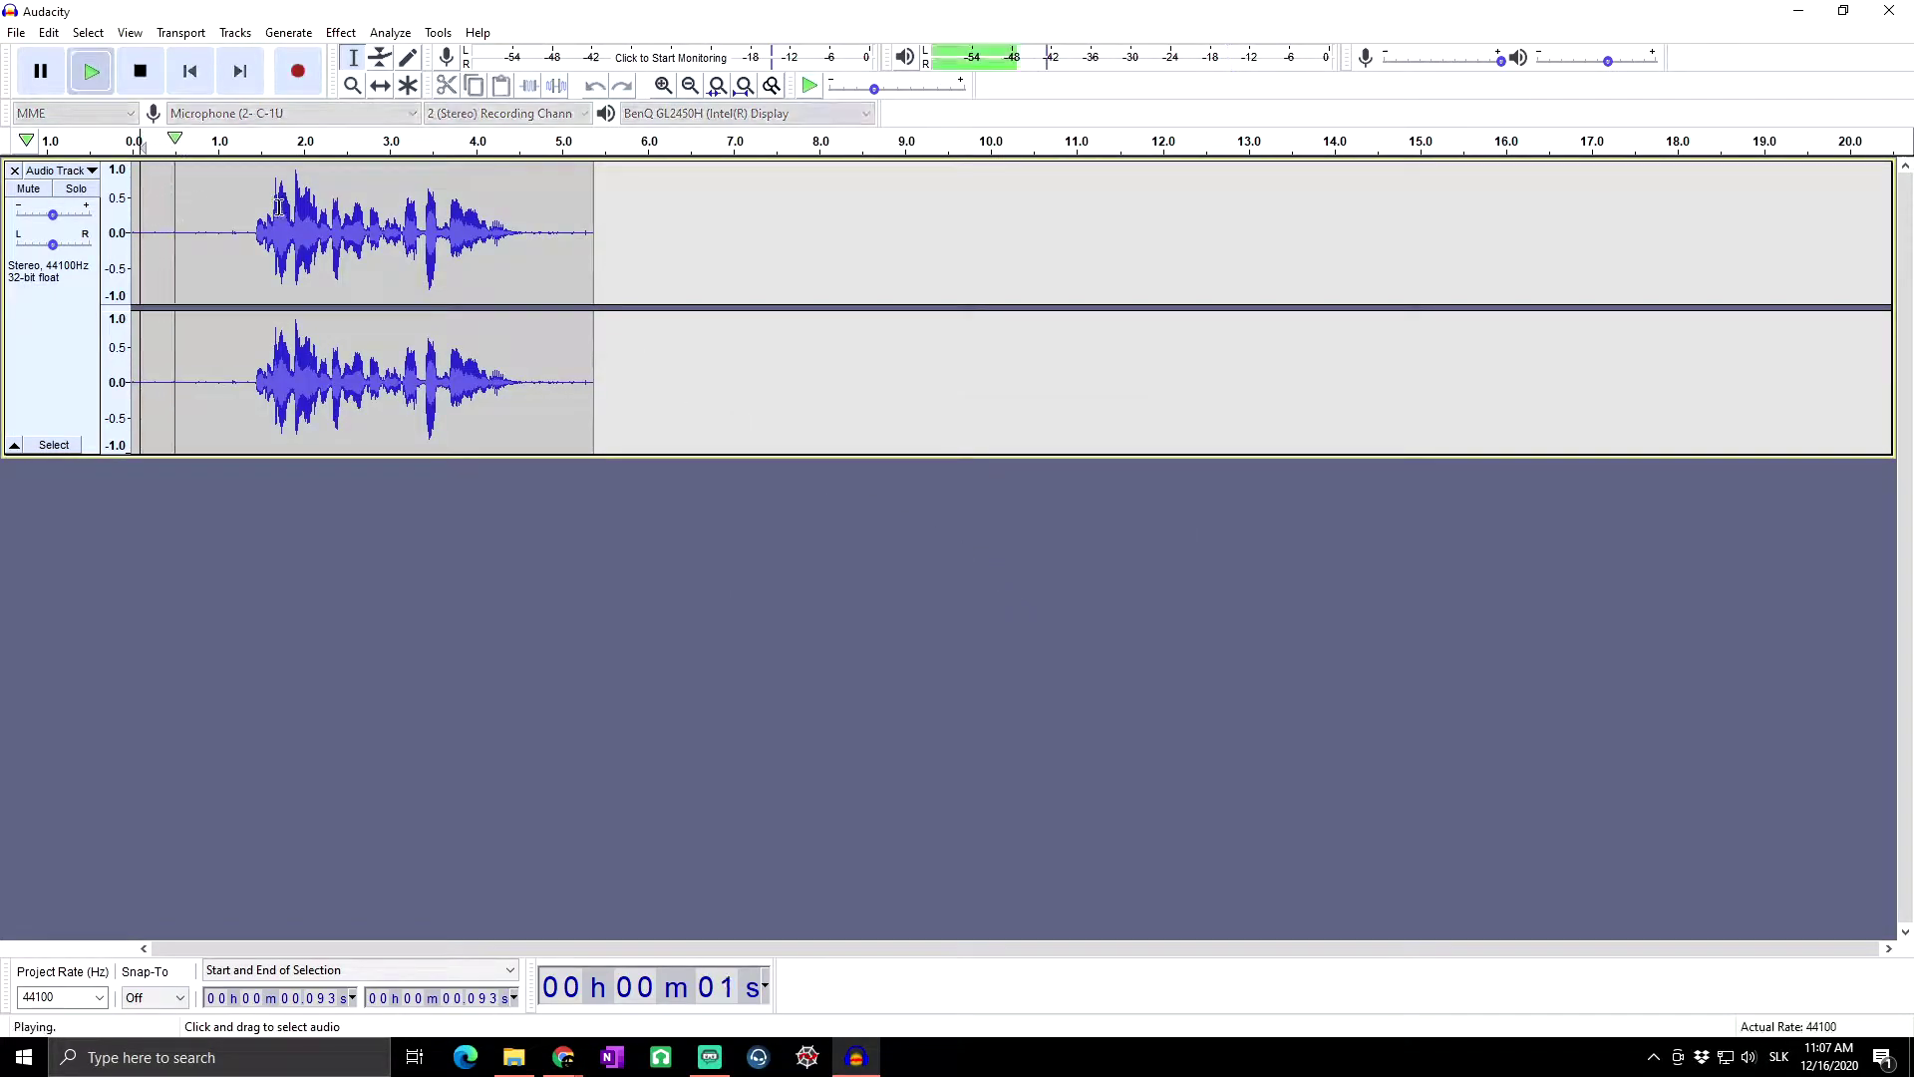
pyautogui.press('space')
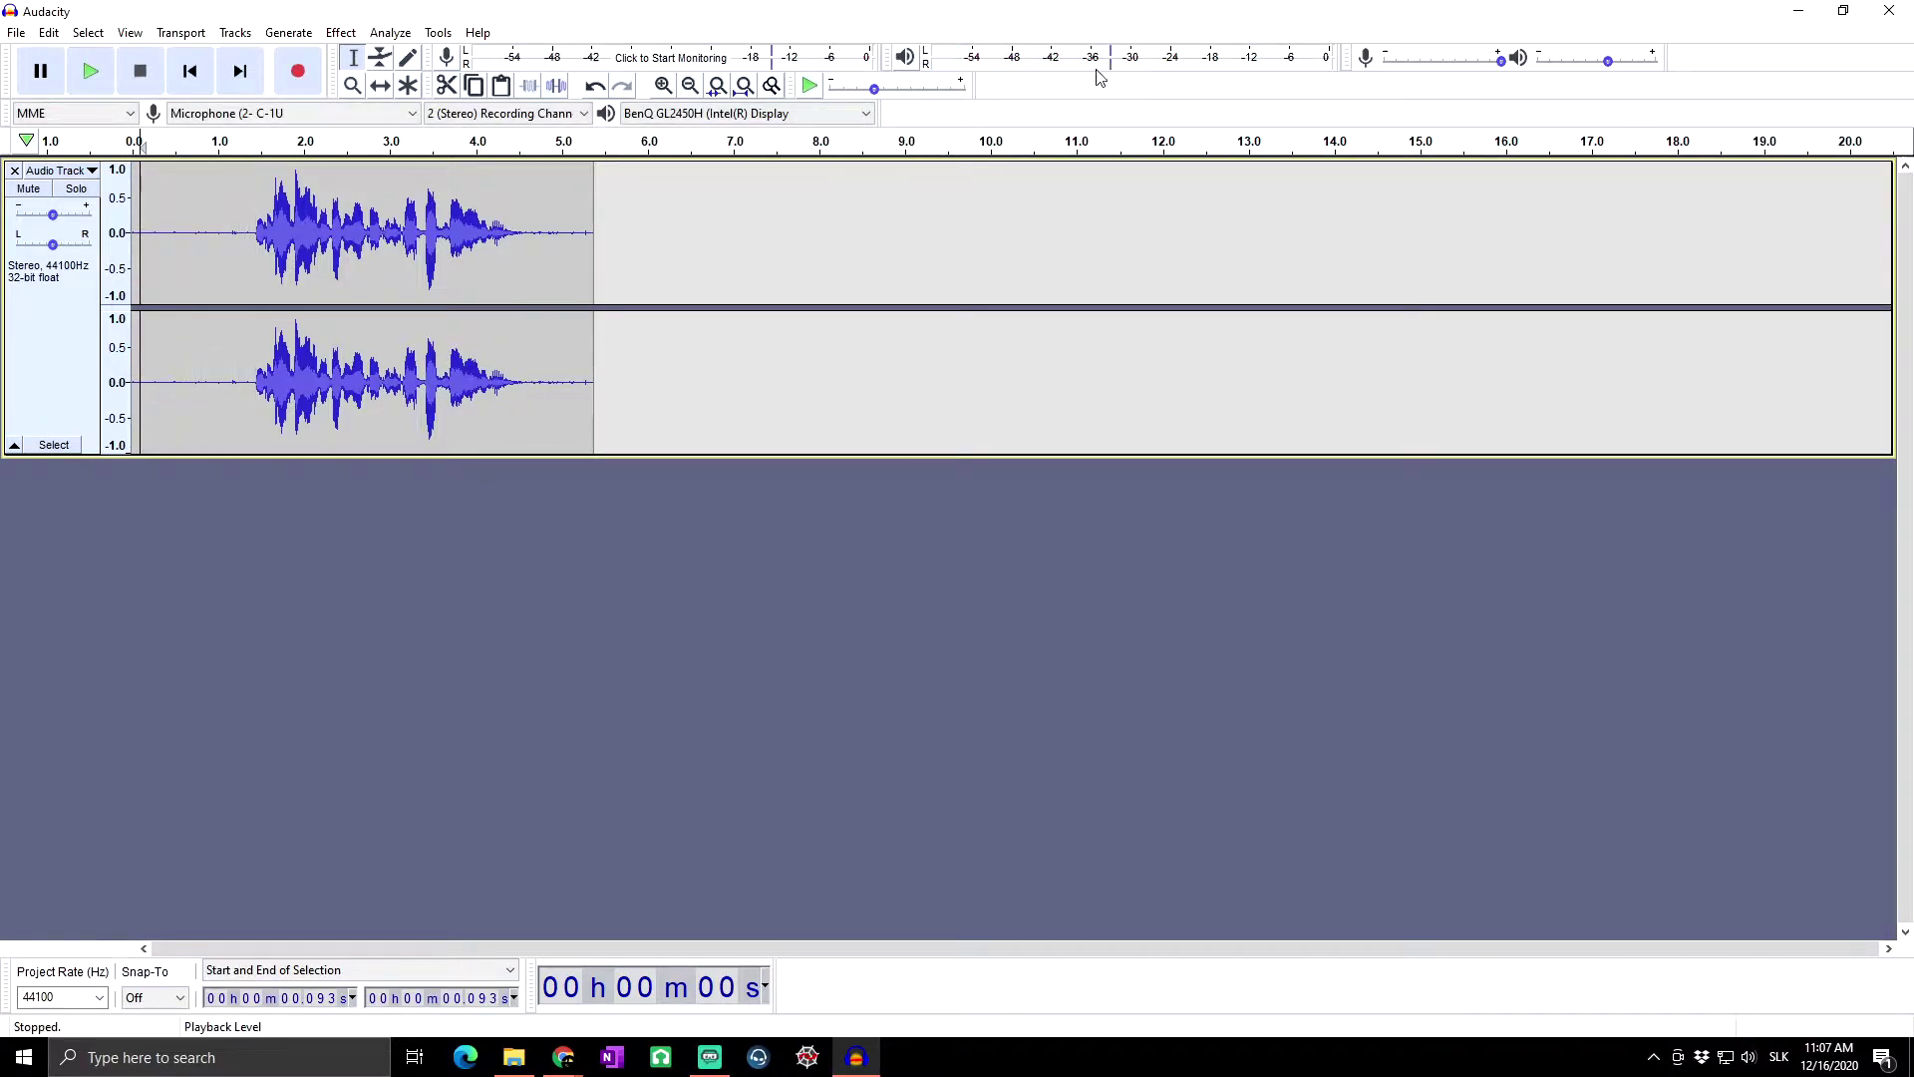
pyautogui.moveTo(246, 218); pyautogui.dragTo(133, 218)
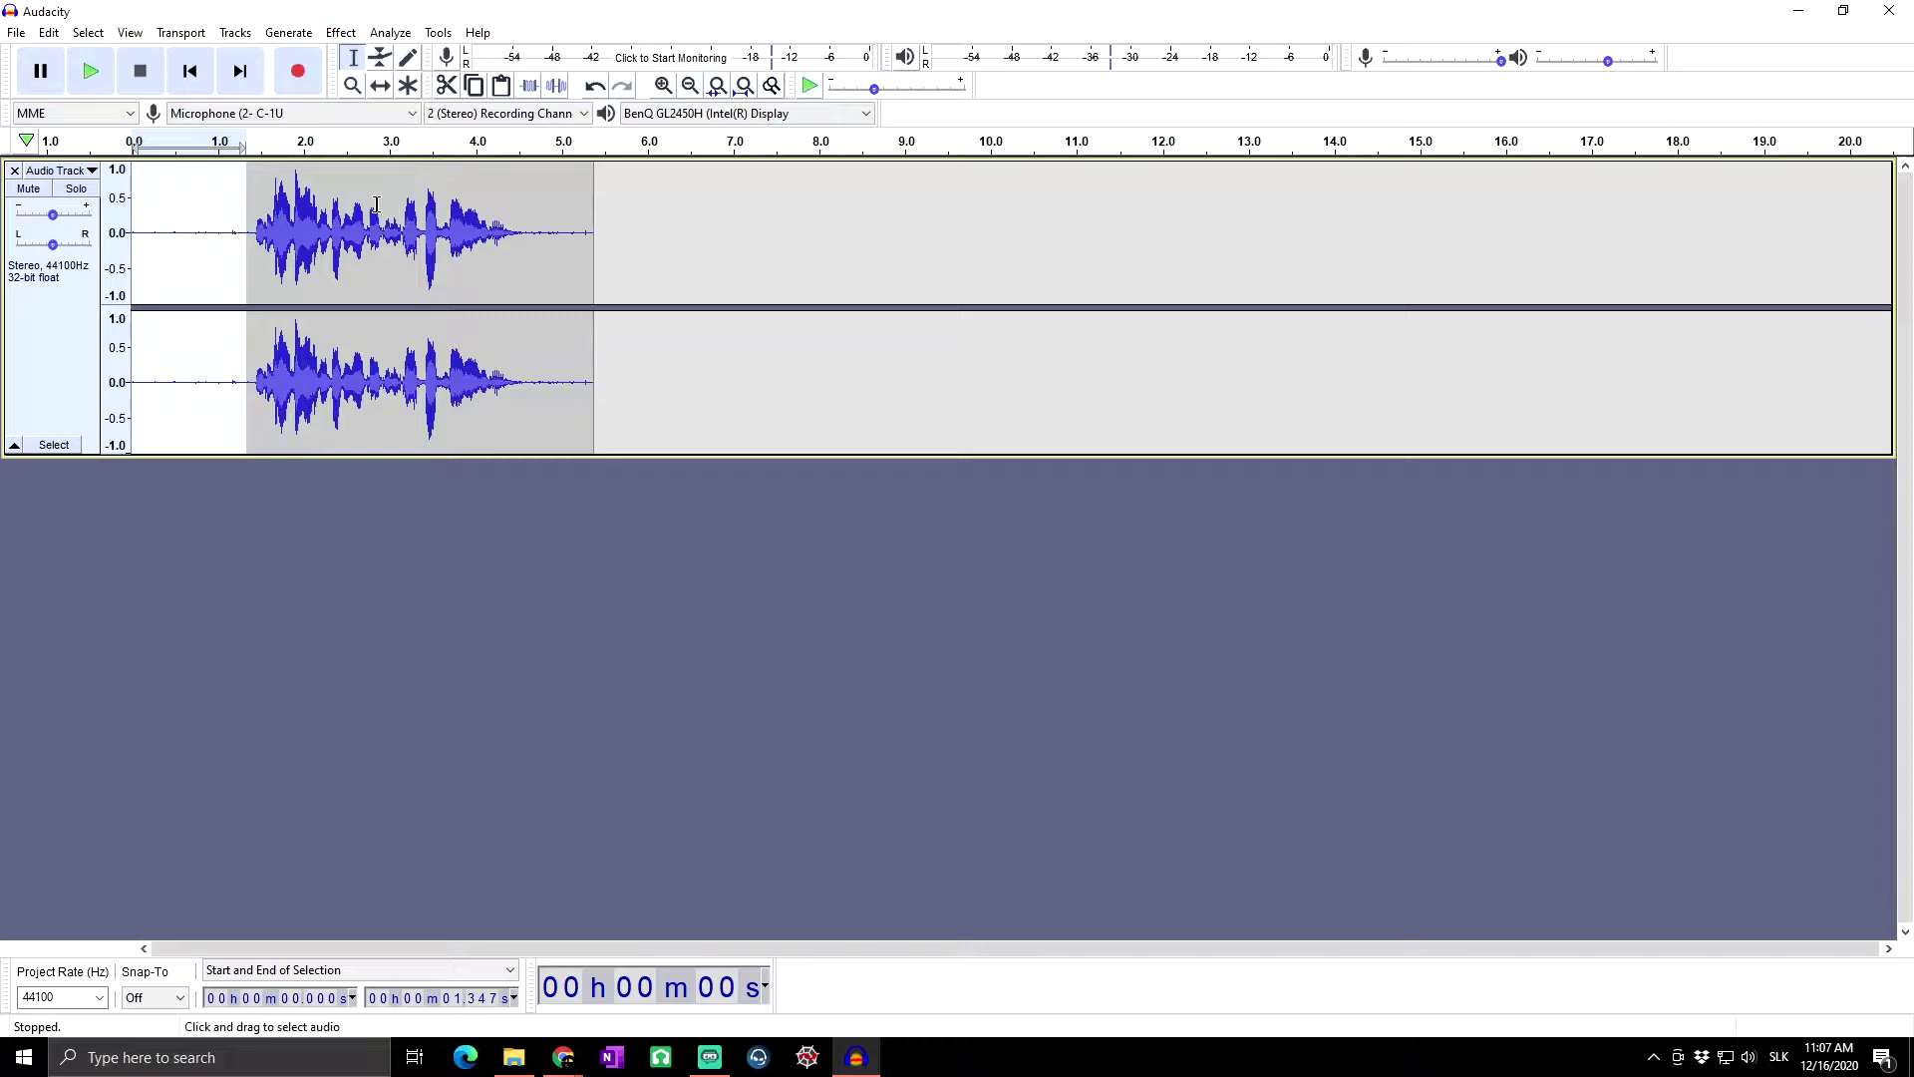
pyautogui.click(341, 33)
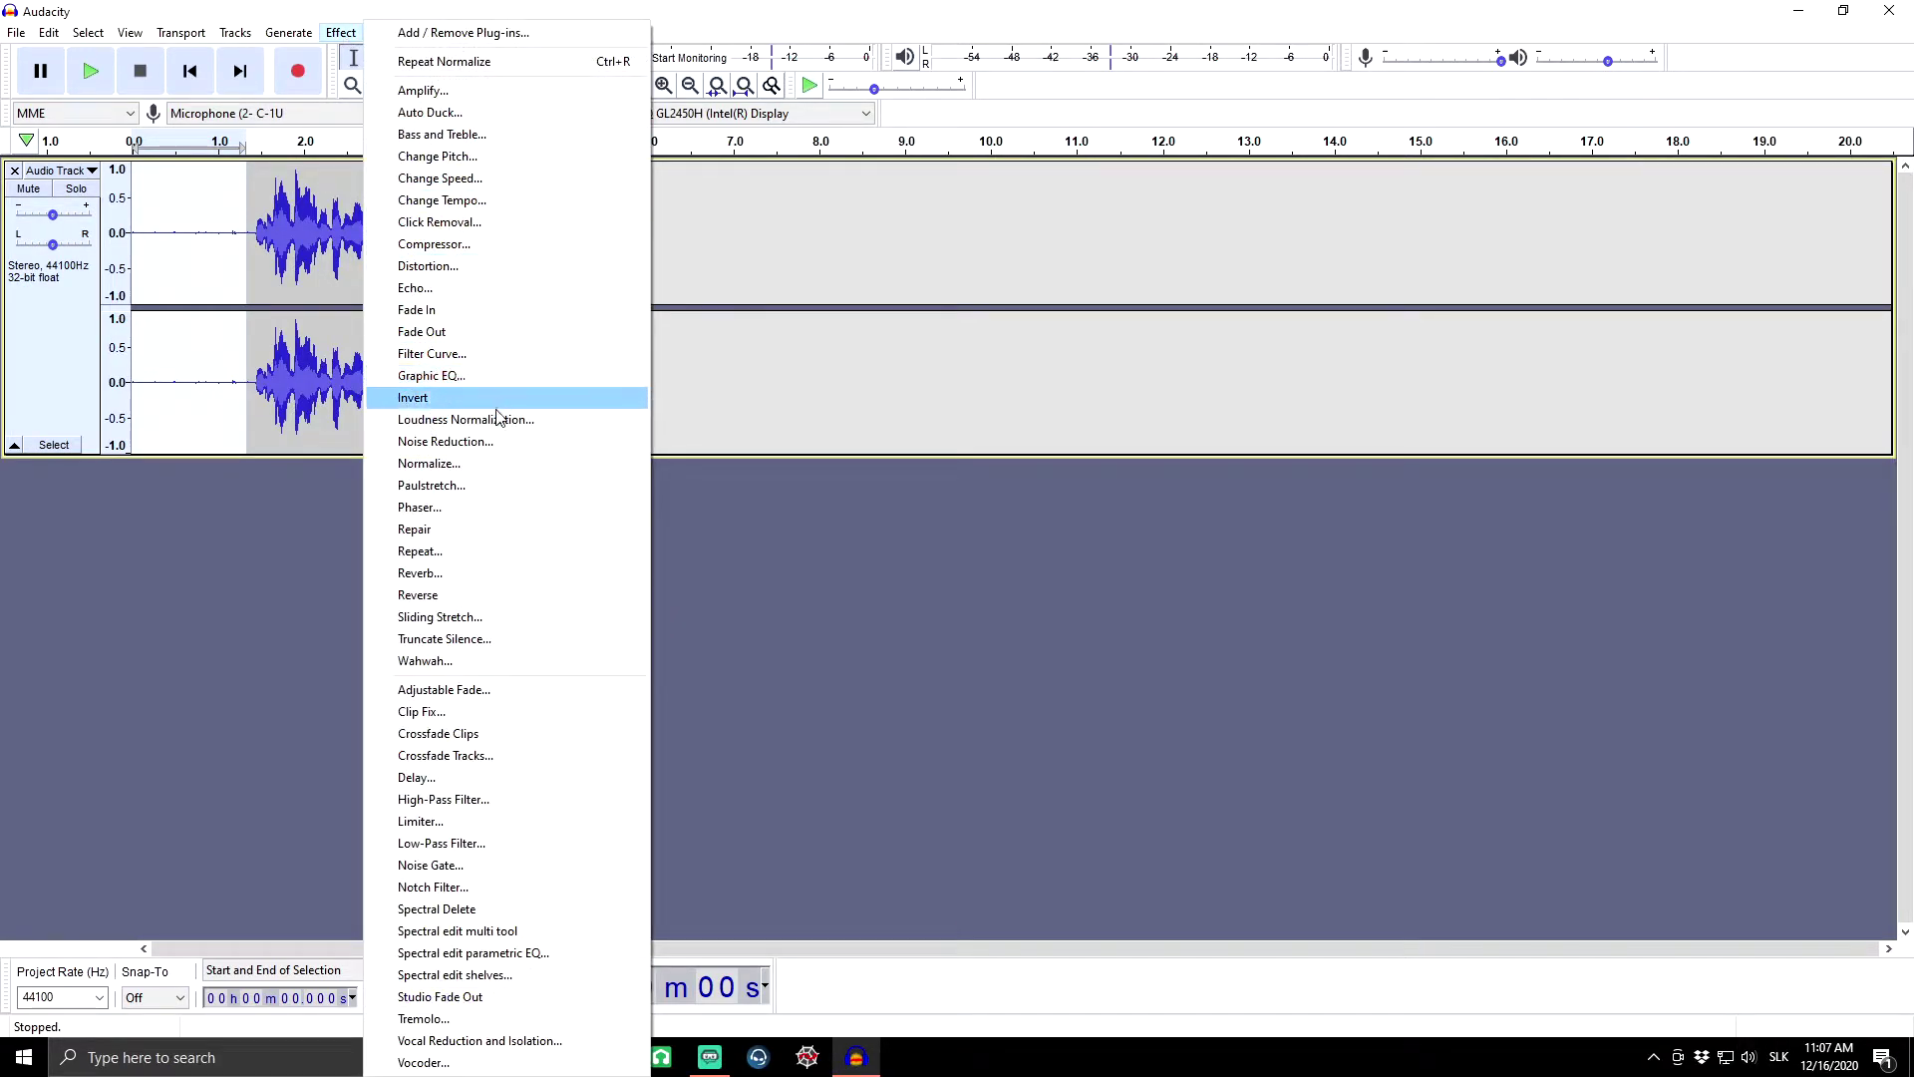
pyautogui.click(499, 442)
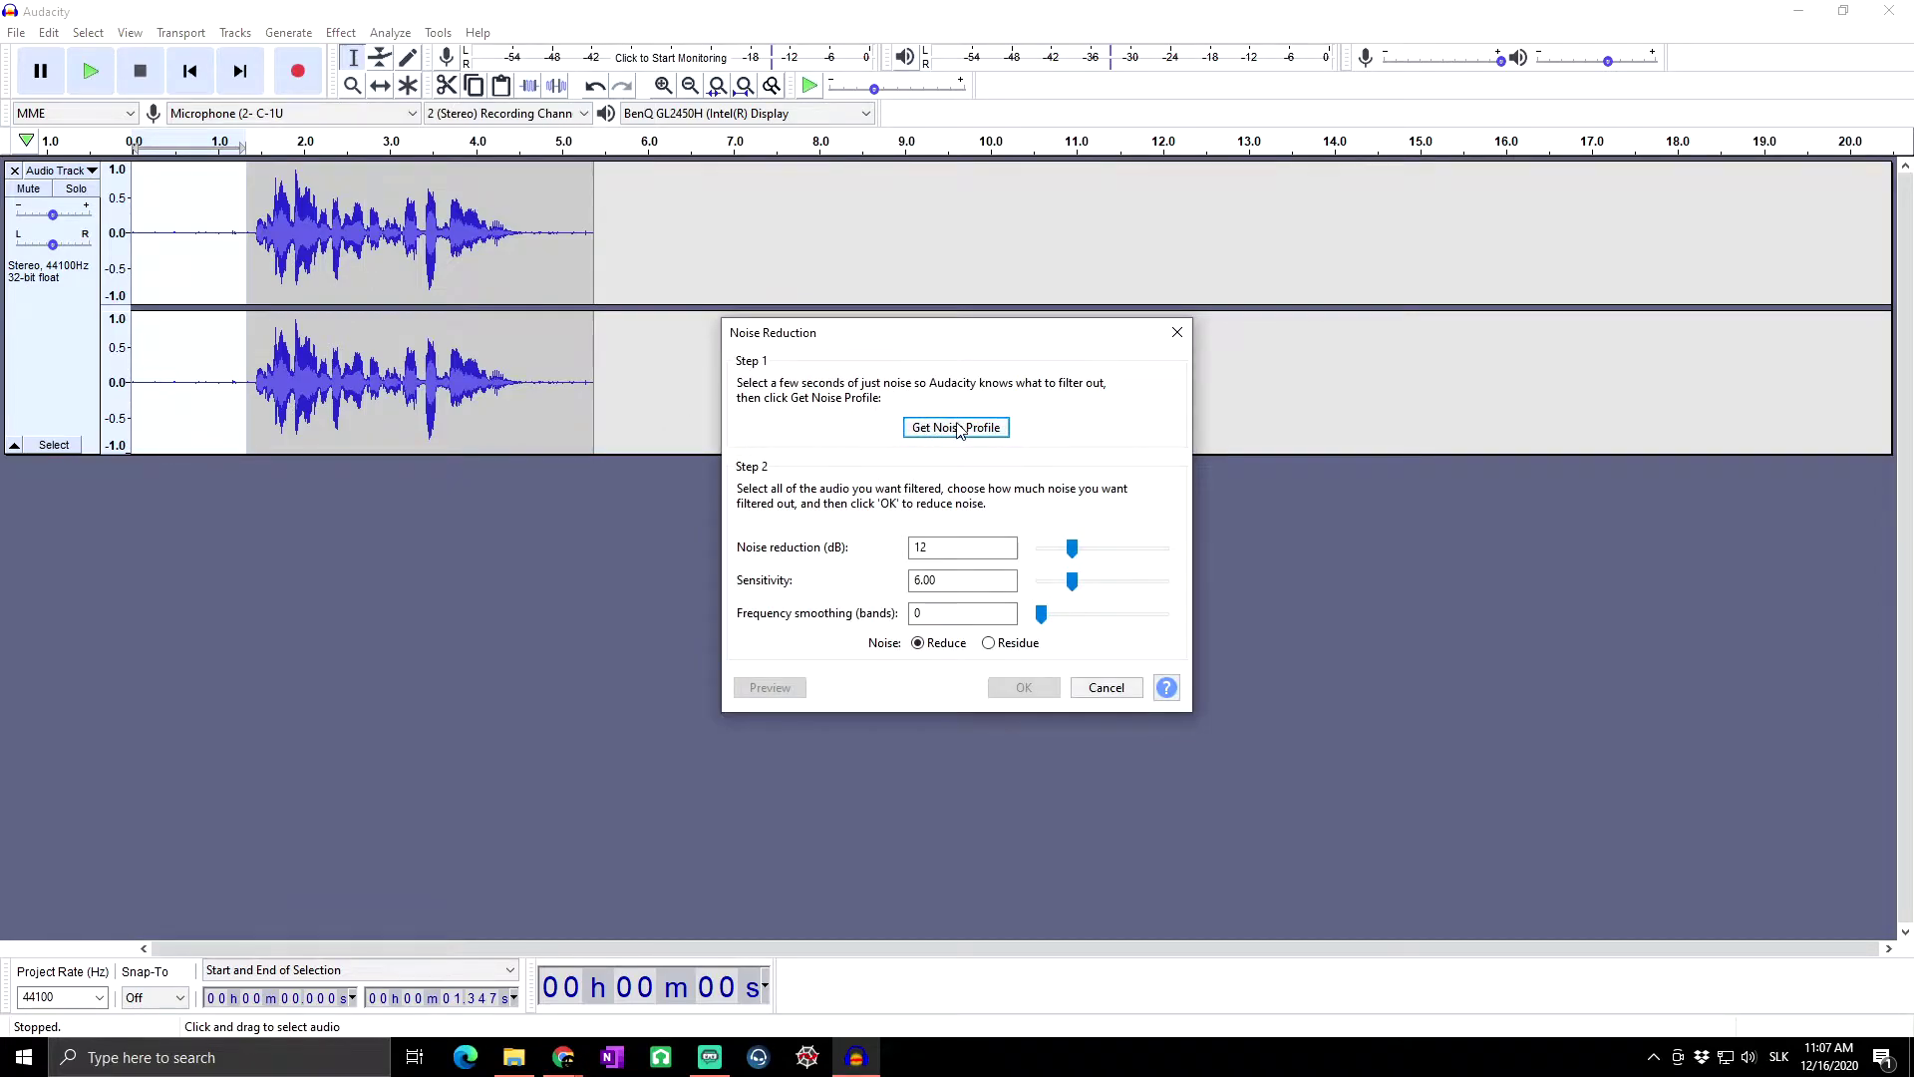
pyautogui.click(957, 427)
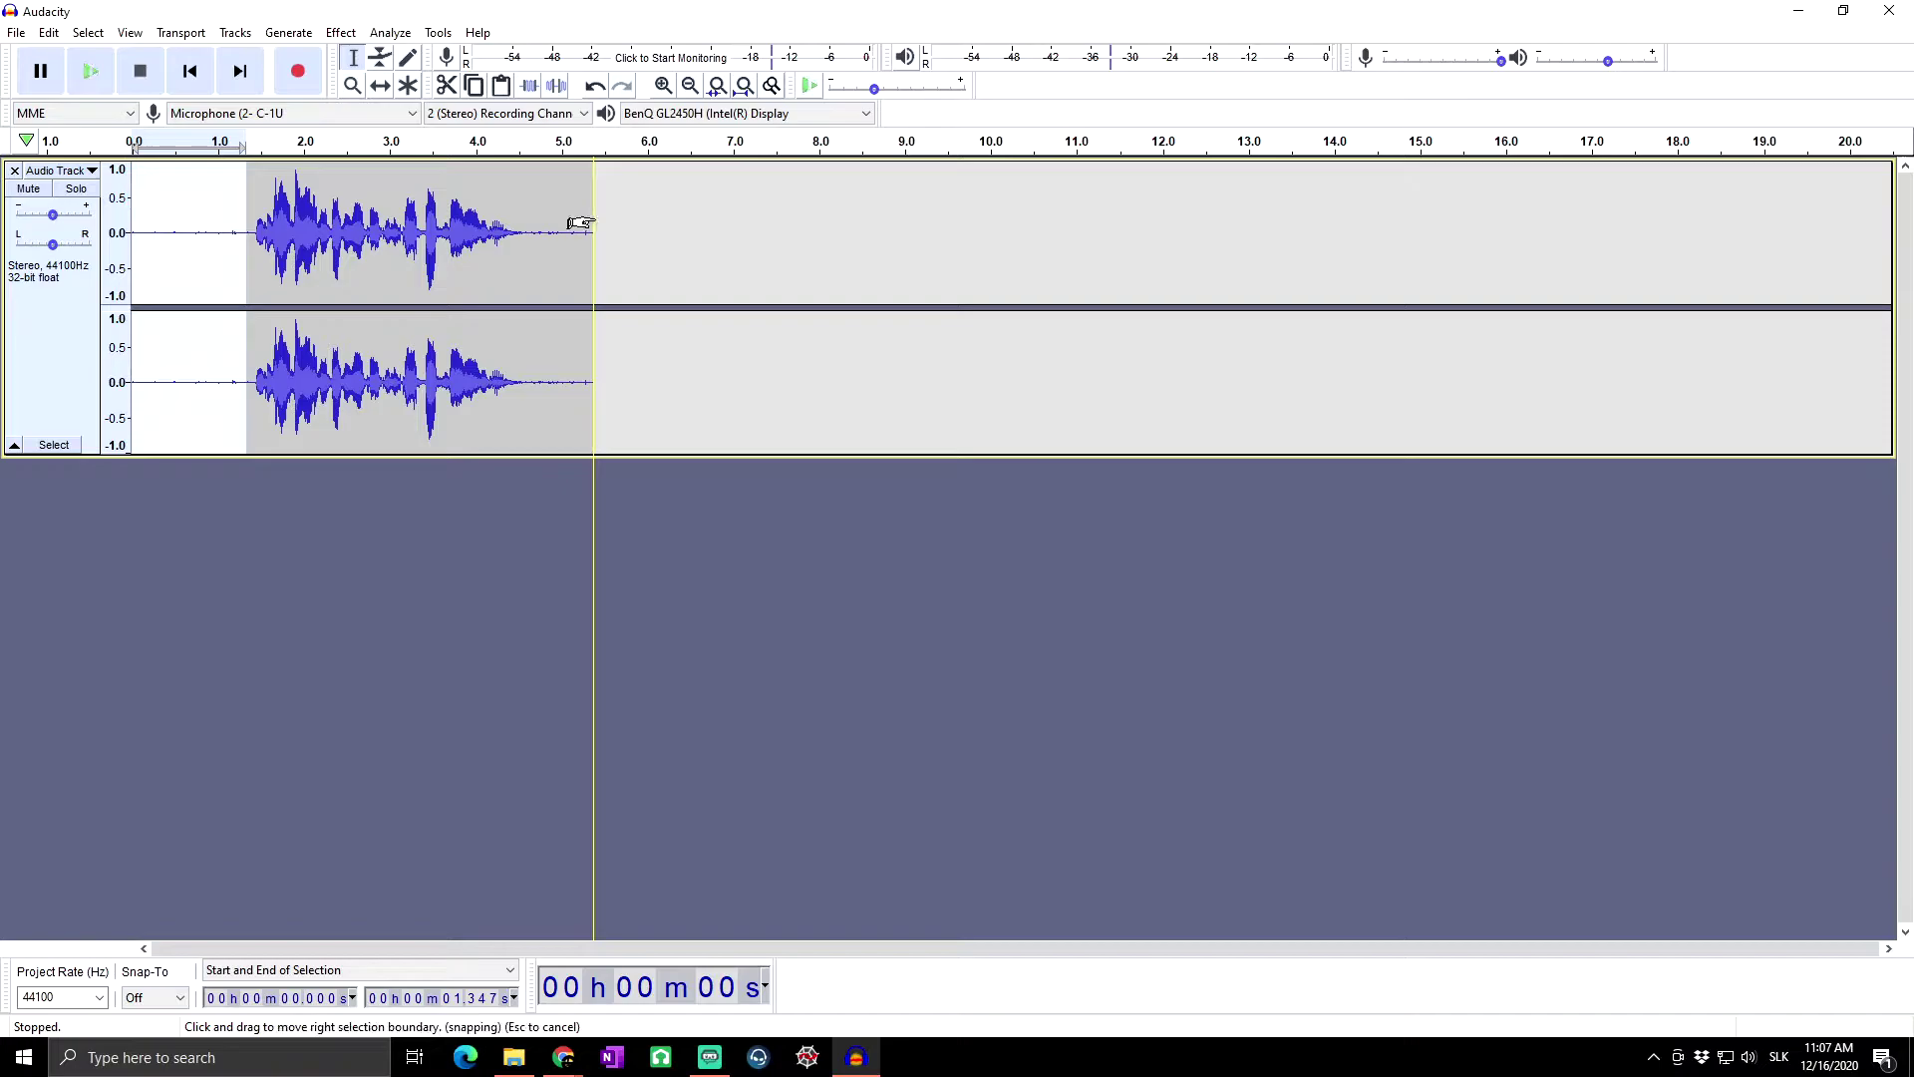
# - Select the whole clip and apply Repeat Noise Reduction with that profile
pyautogui.moveTo(593, 215); pyautogui.dragTo(25, 223)
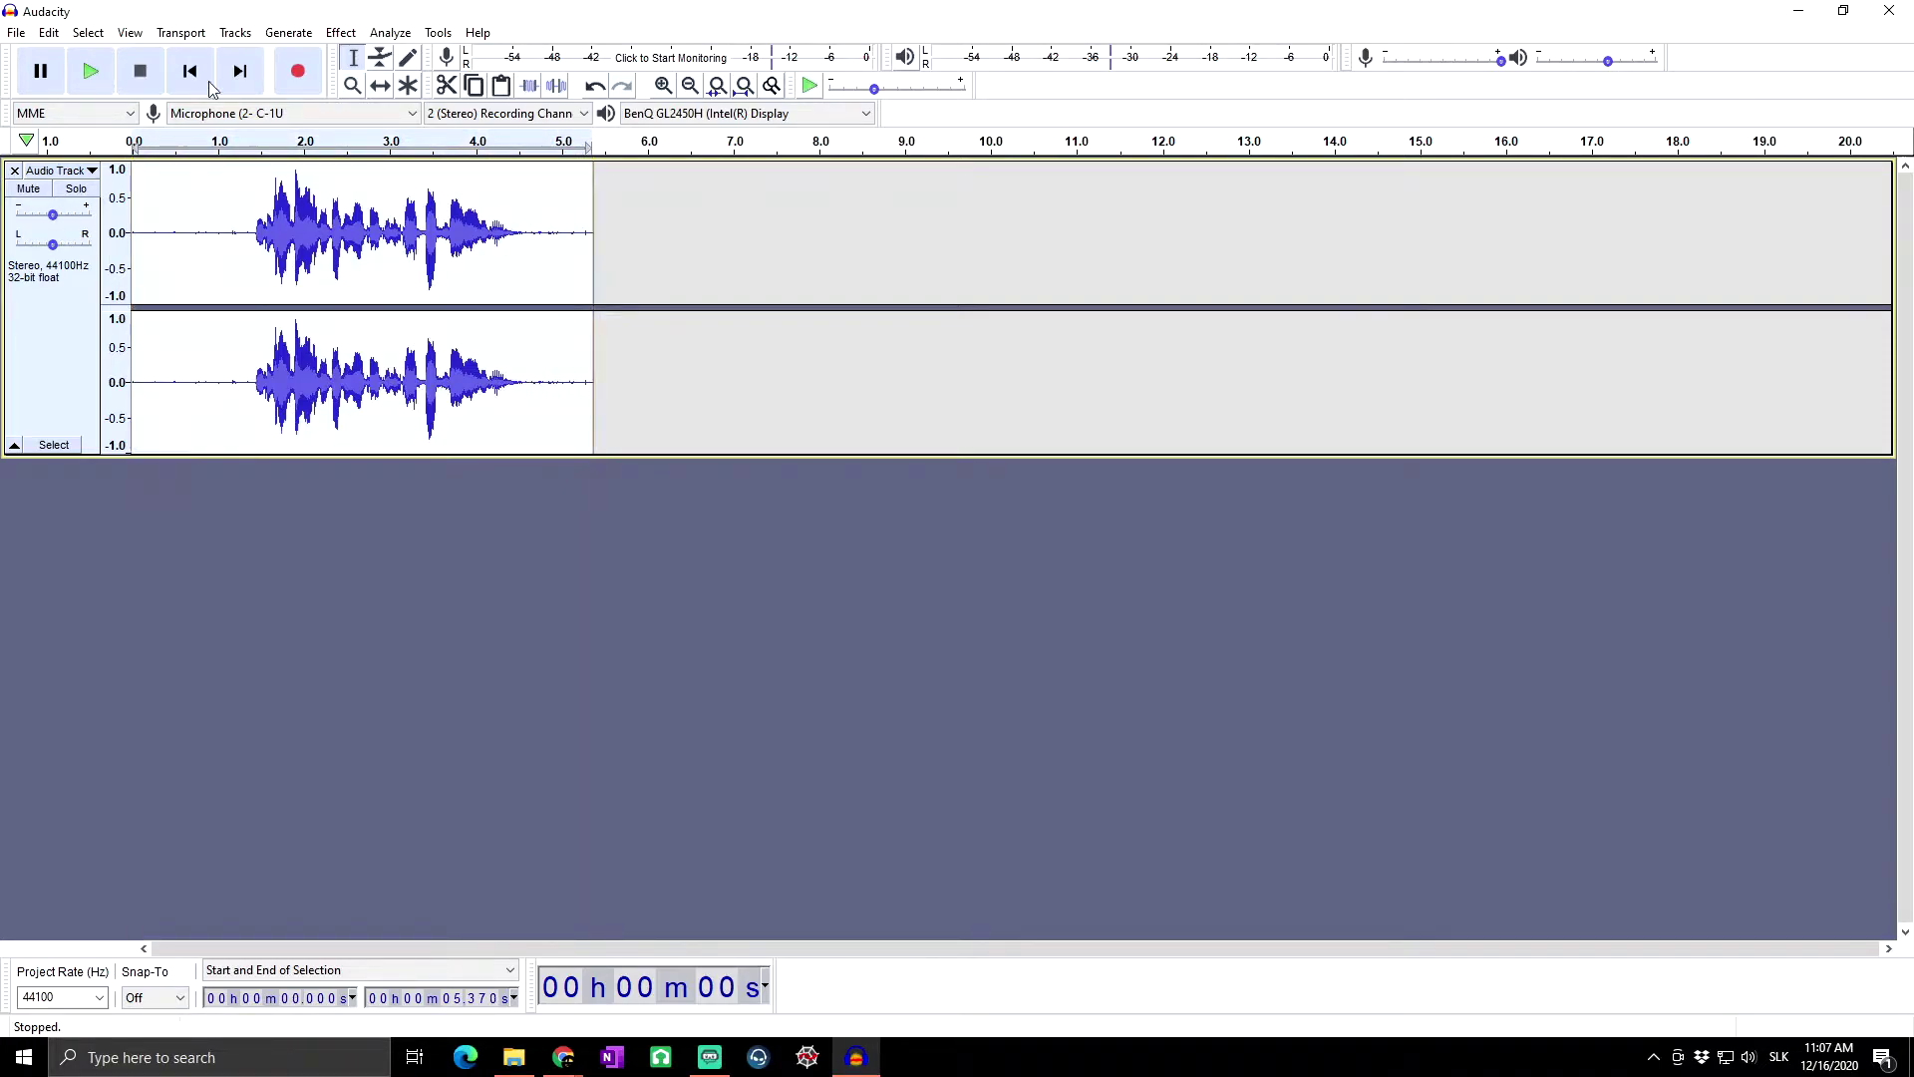
pyautogui.click(341, 31)
pyautogui.click(436, 63)
# - Cut the silent lead-in from the start of the voice clip
pyautogui.click(258, 221)
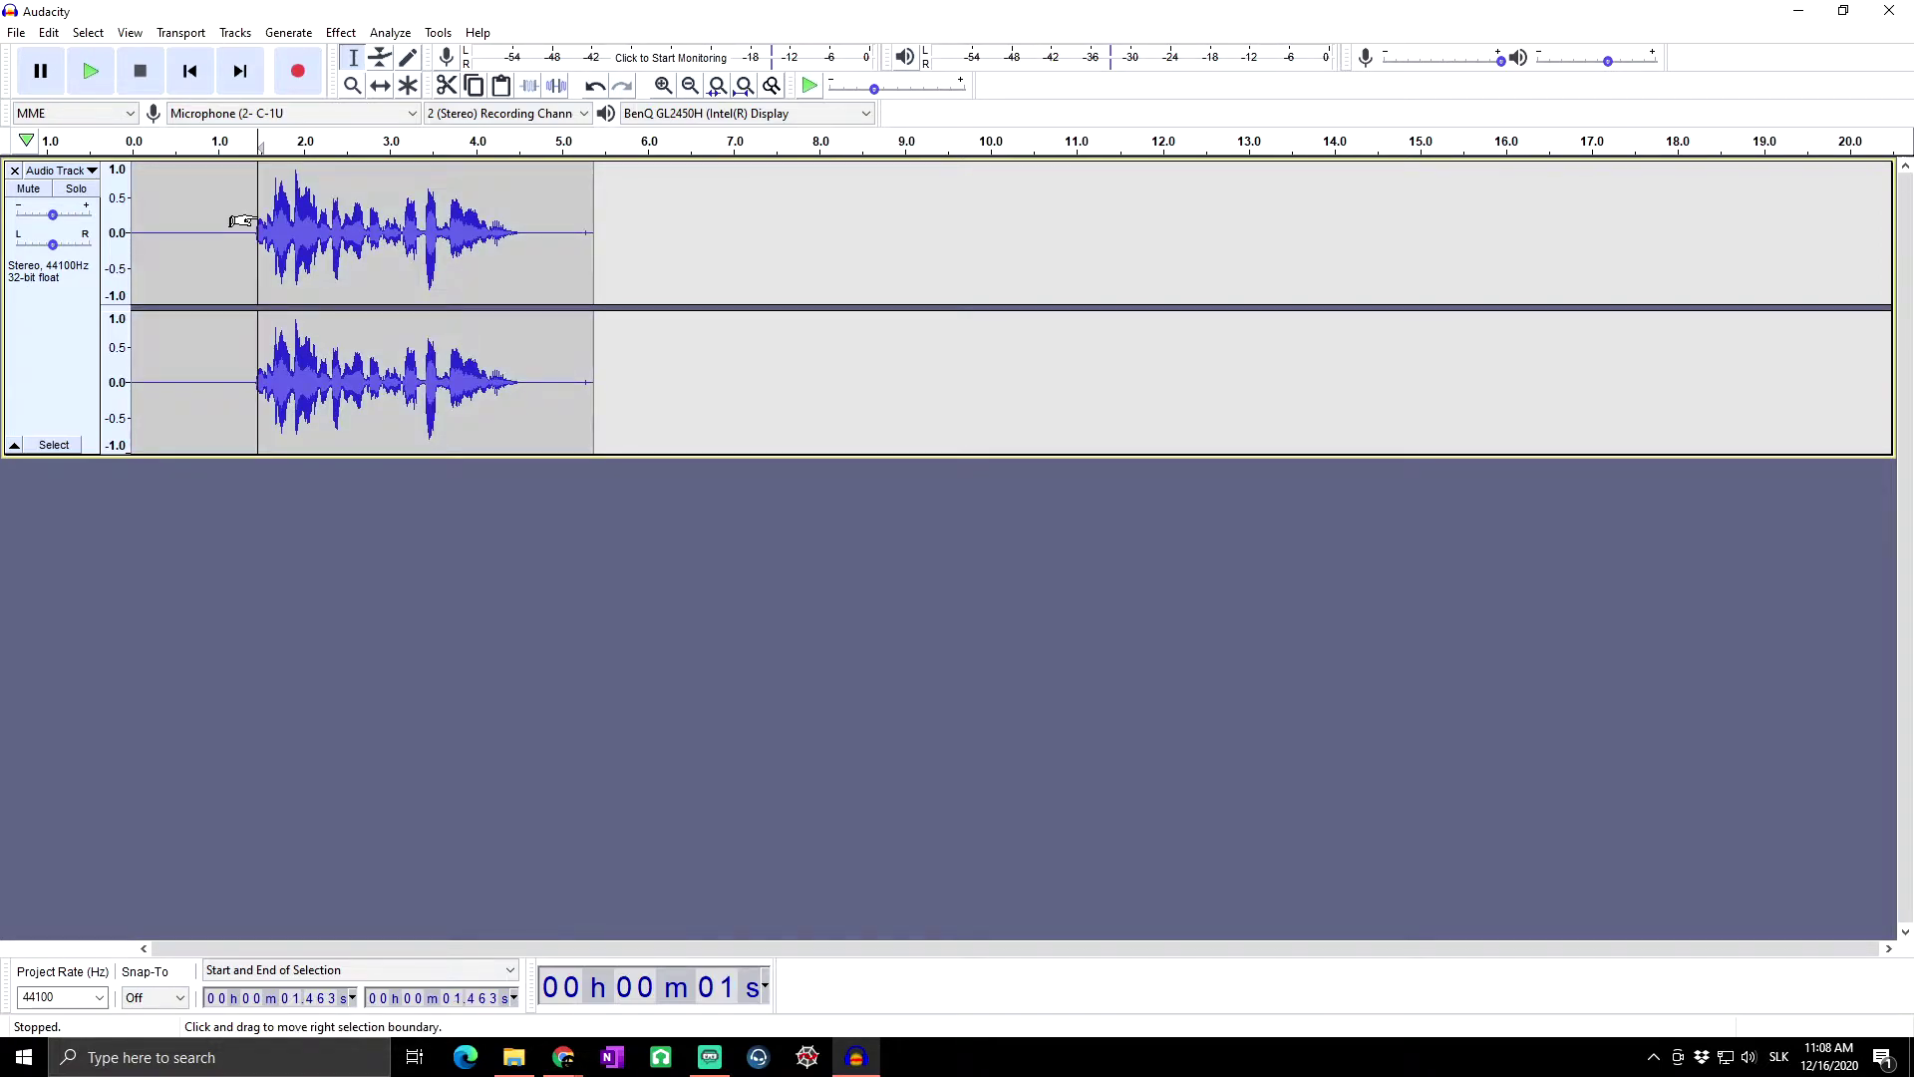
pyautogui.moveTo(247, 215); pyautogui.dragTo(131, 224)
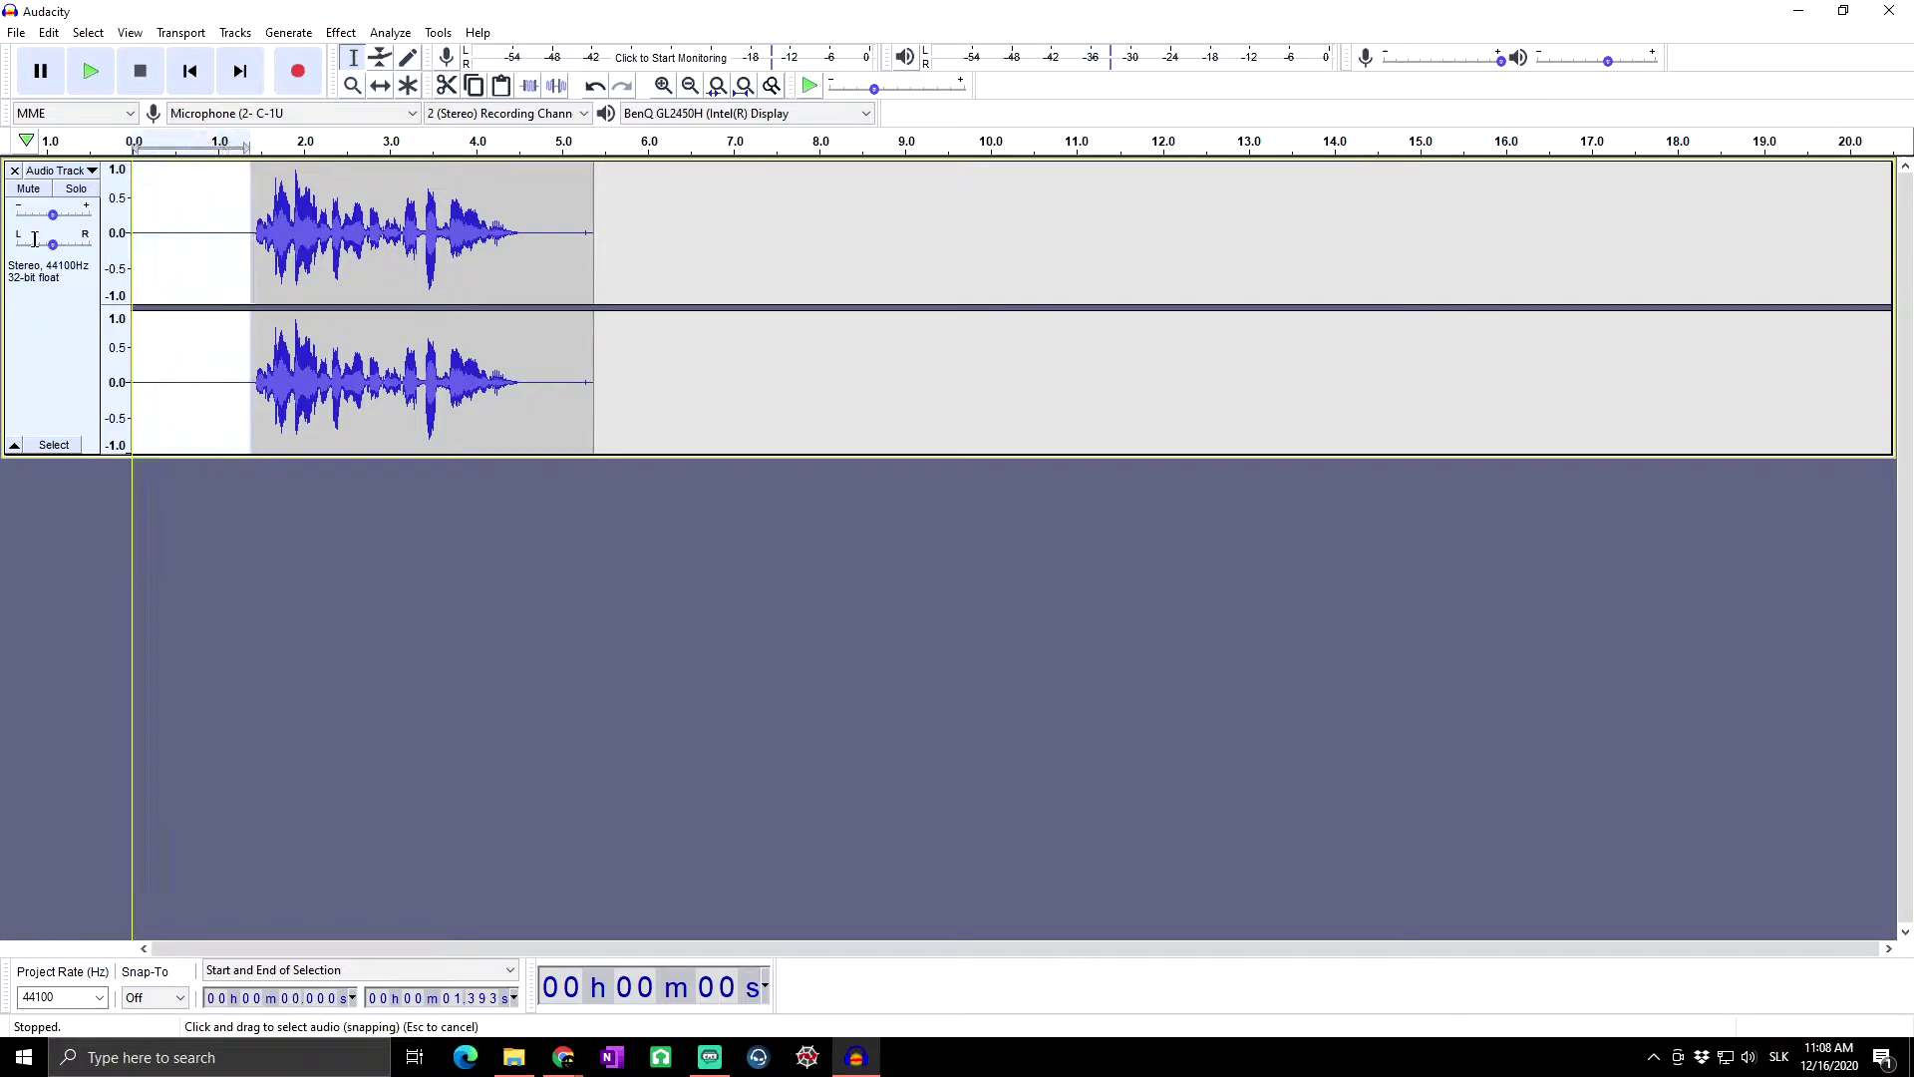
pyautogui.click(446, 85)
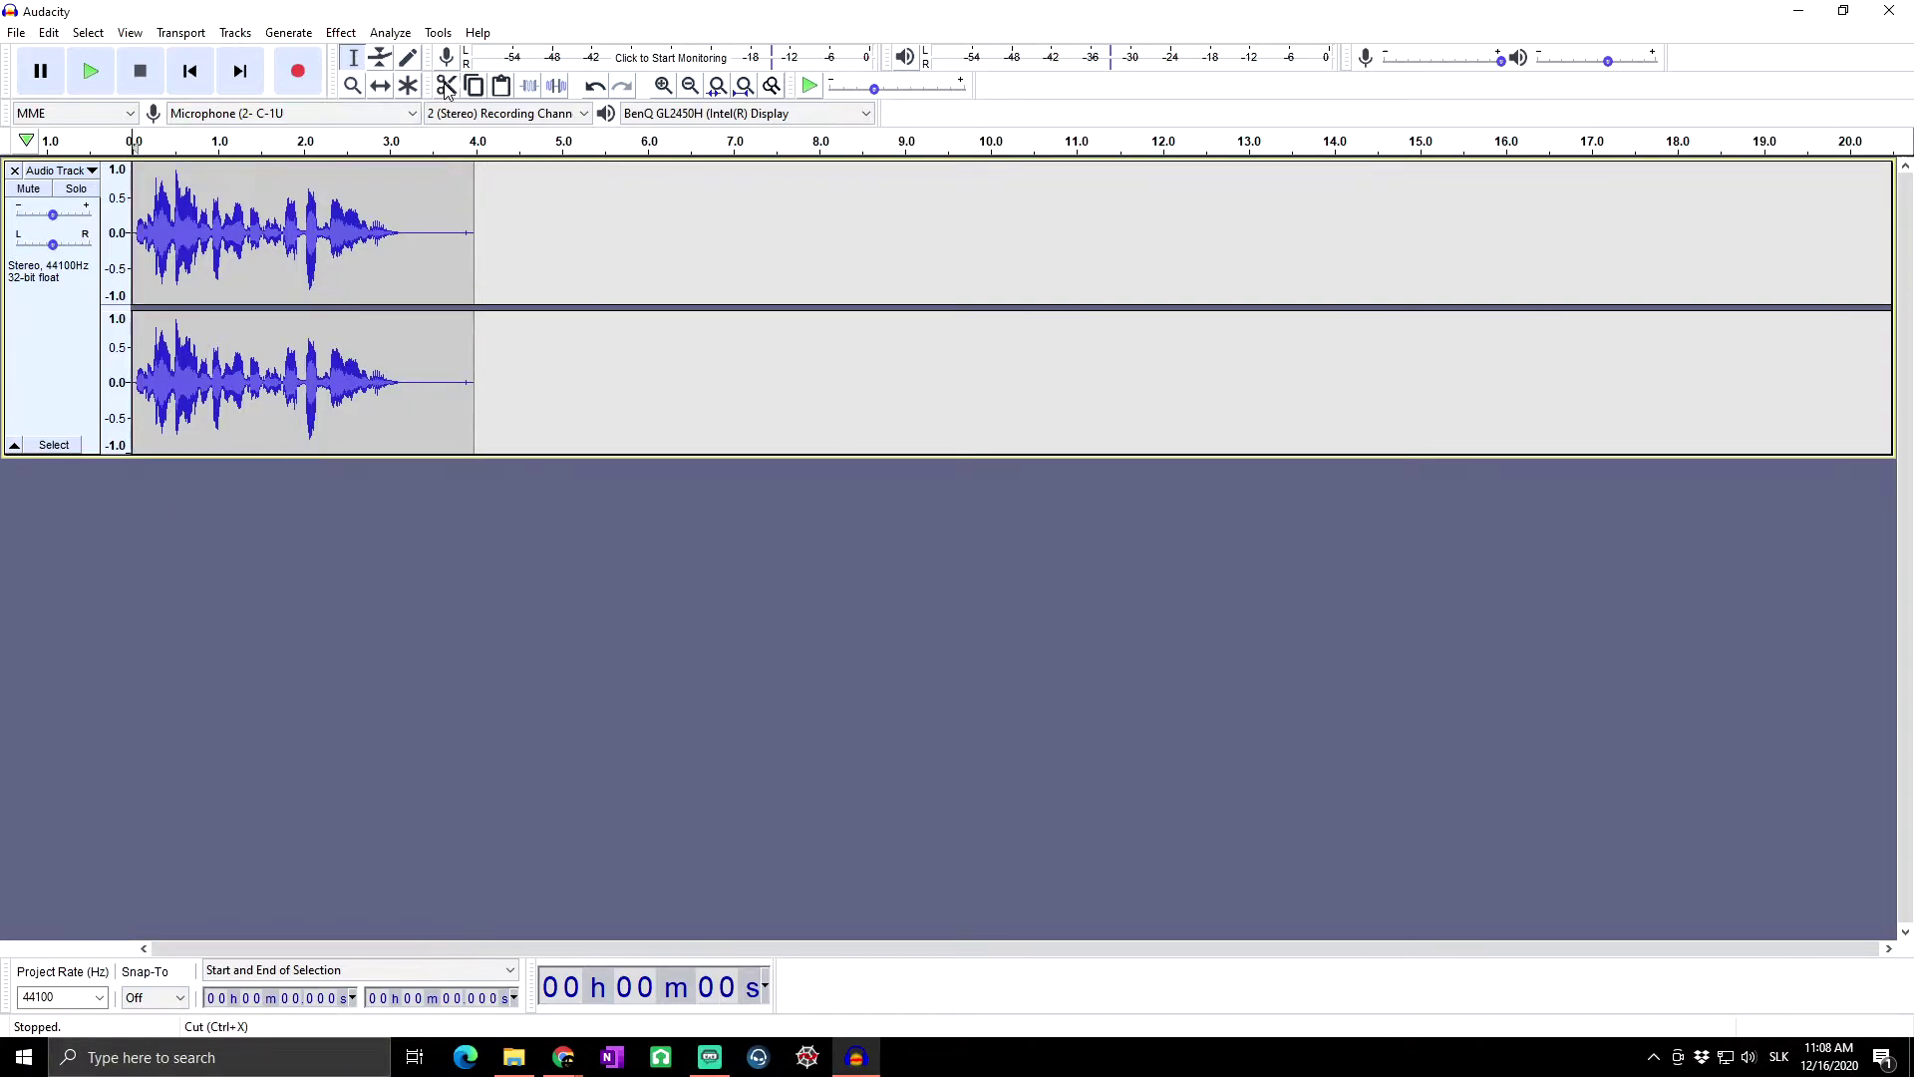
# - Select the whole trimmed clip and play it back to check
pyautogui.click(350, 231)
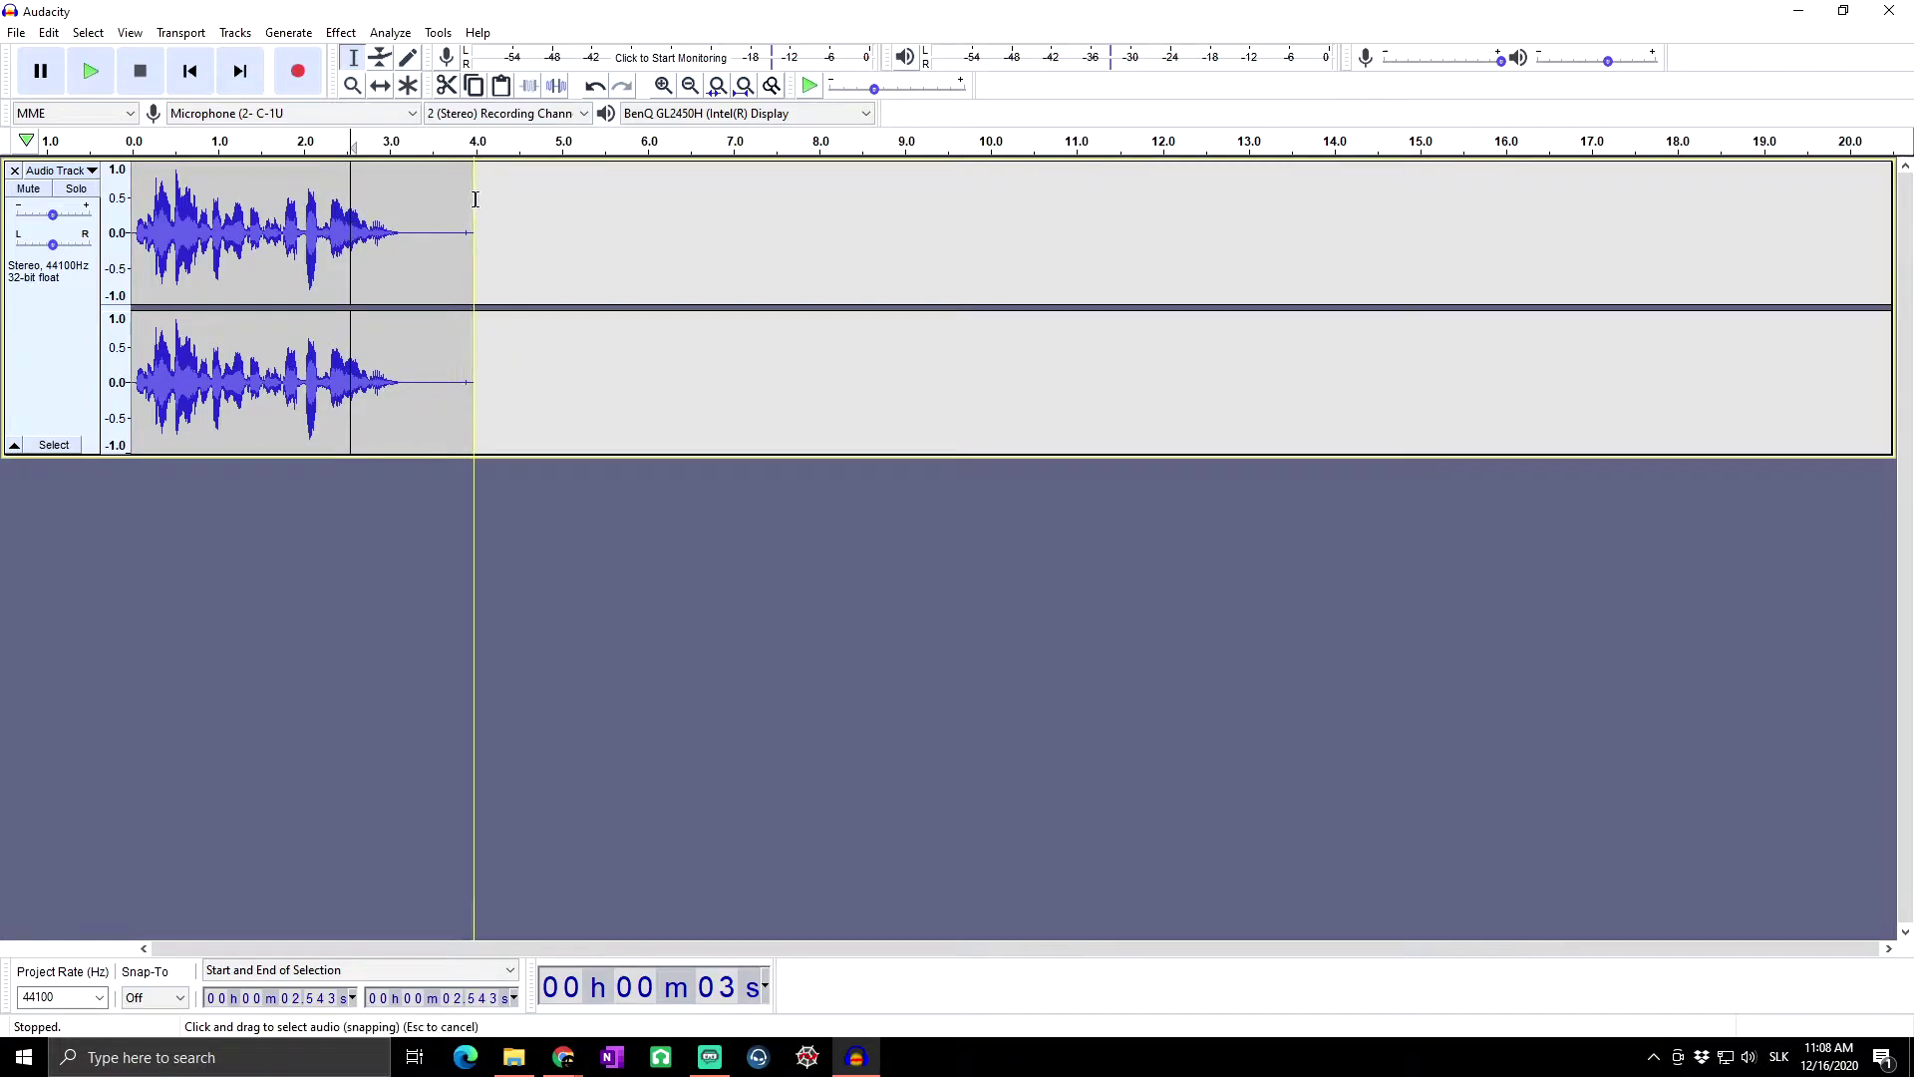
pyautogui.moveTo(475, 199); pyautogui.dragTo(130, 211)
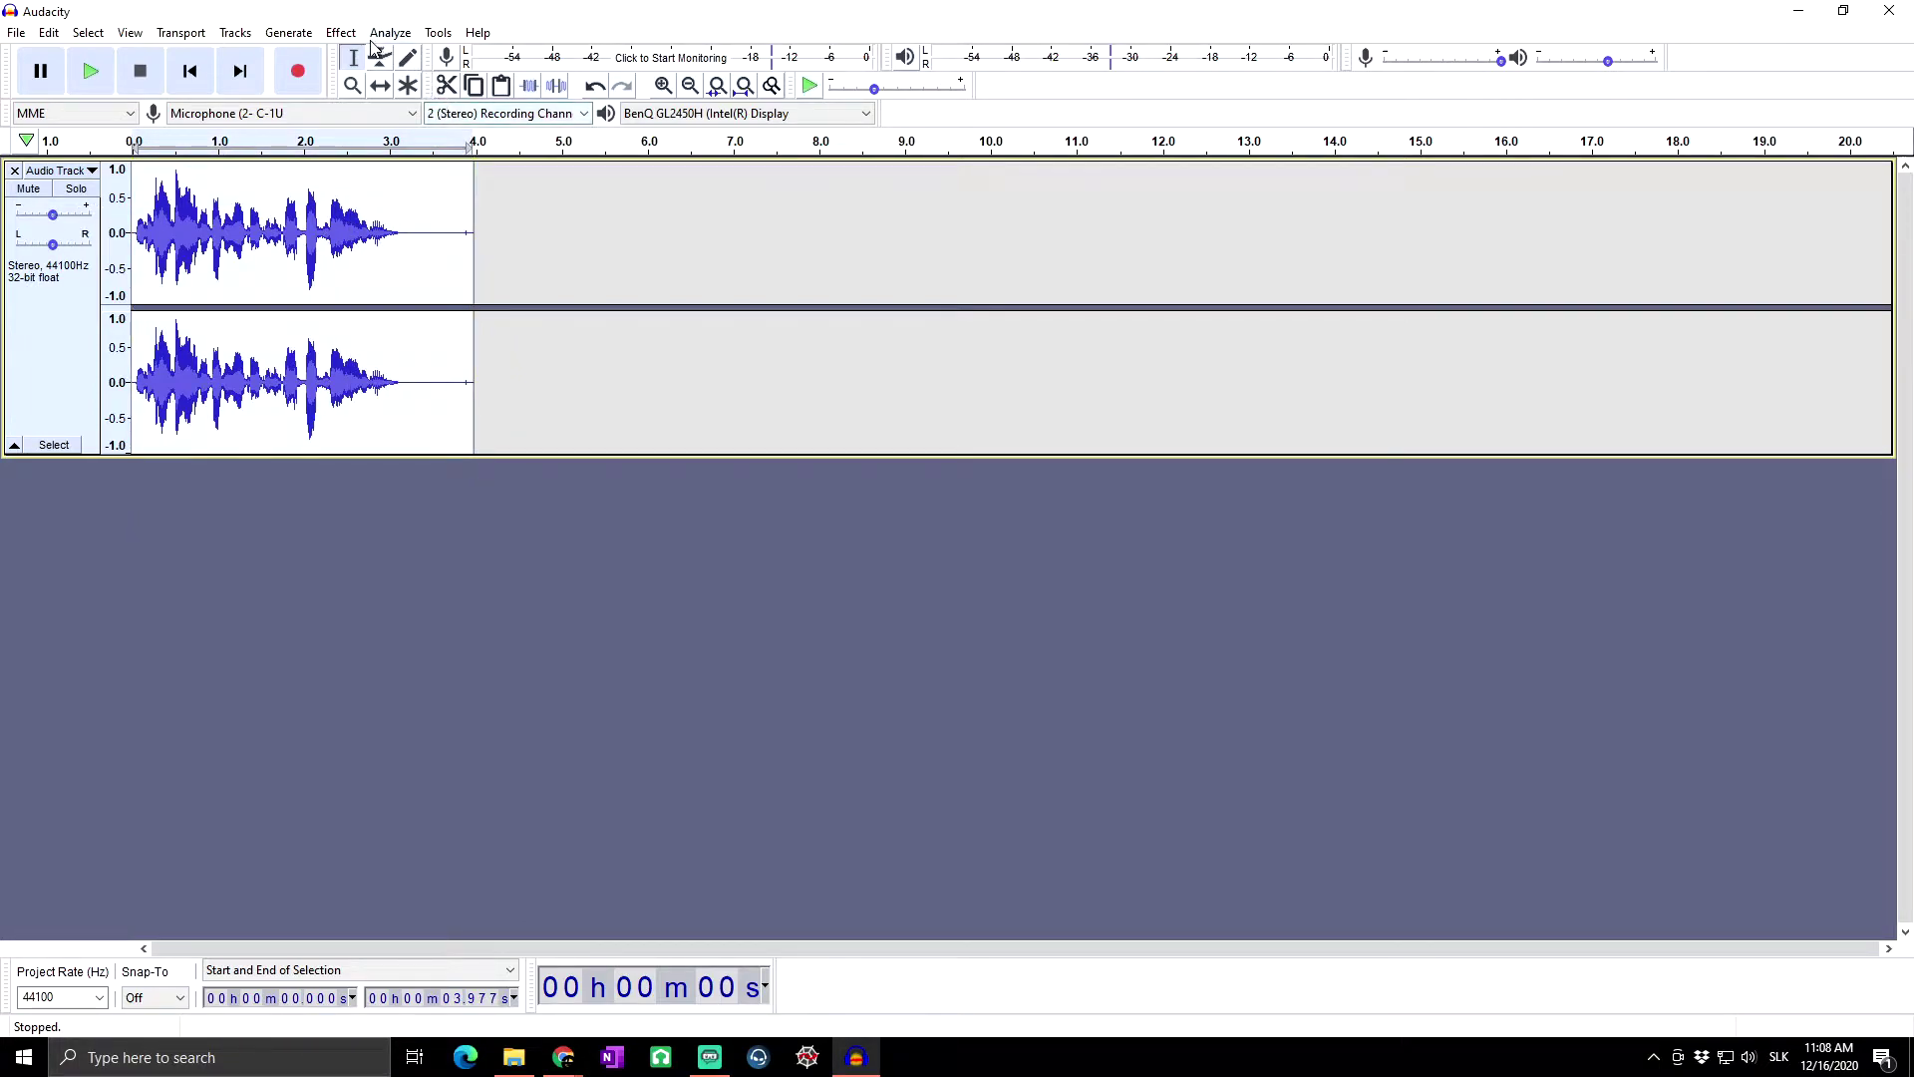
pyautogui.click(92, 70)
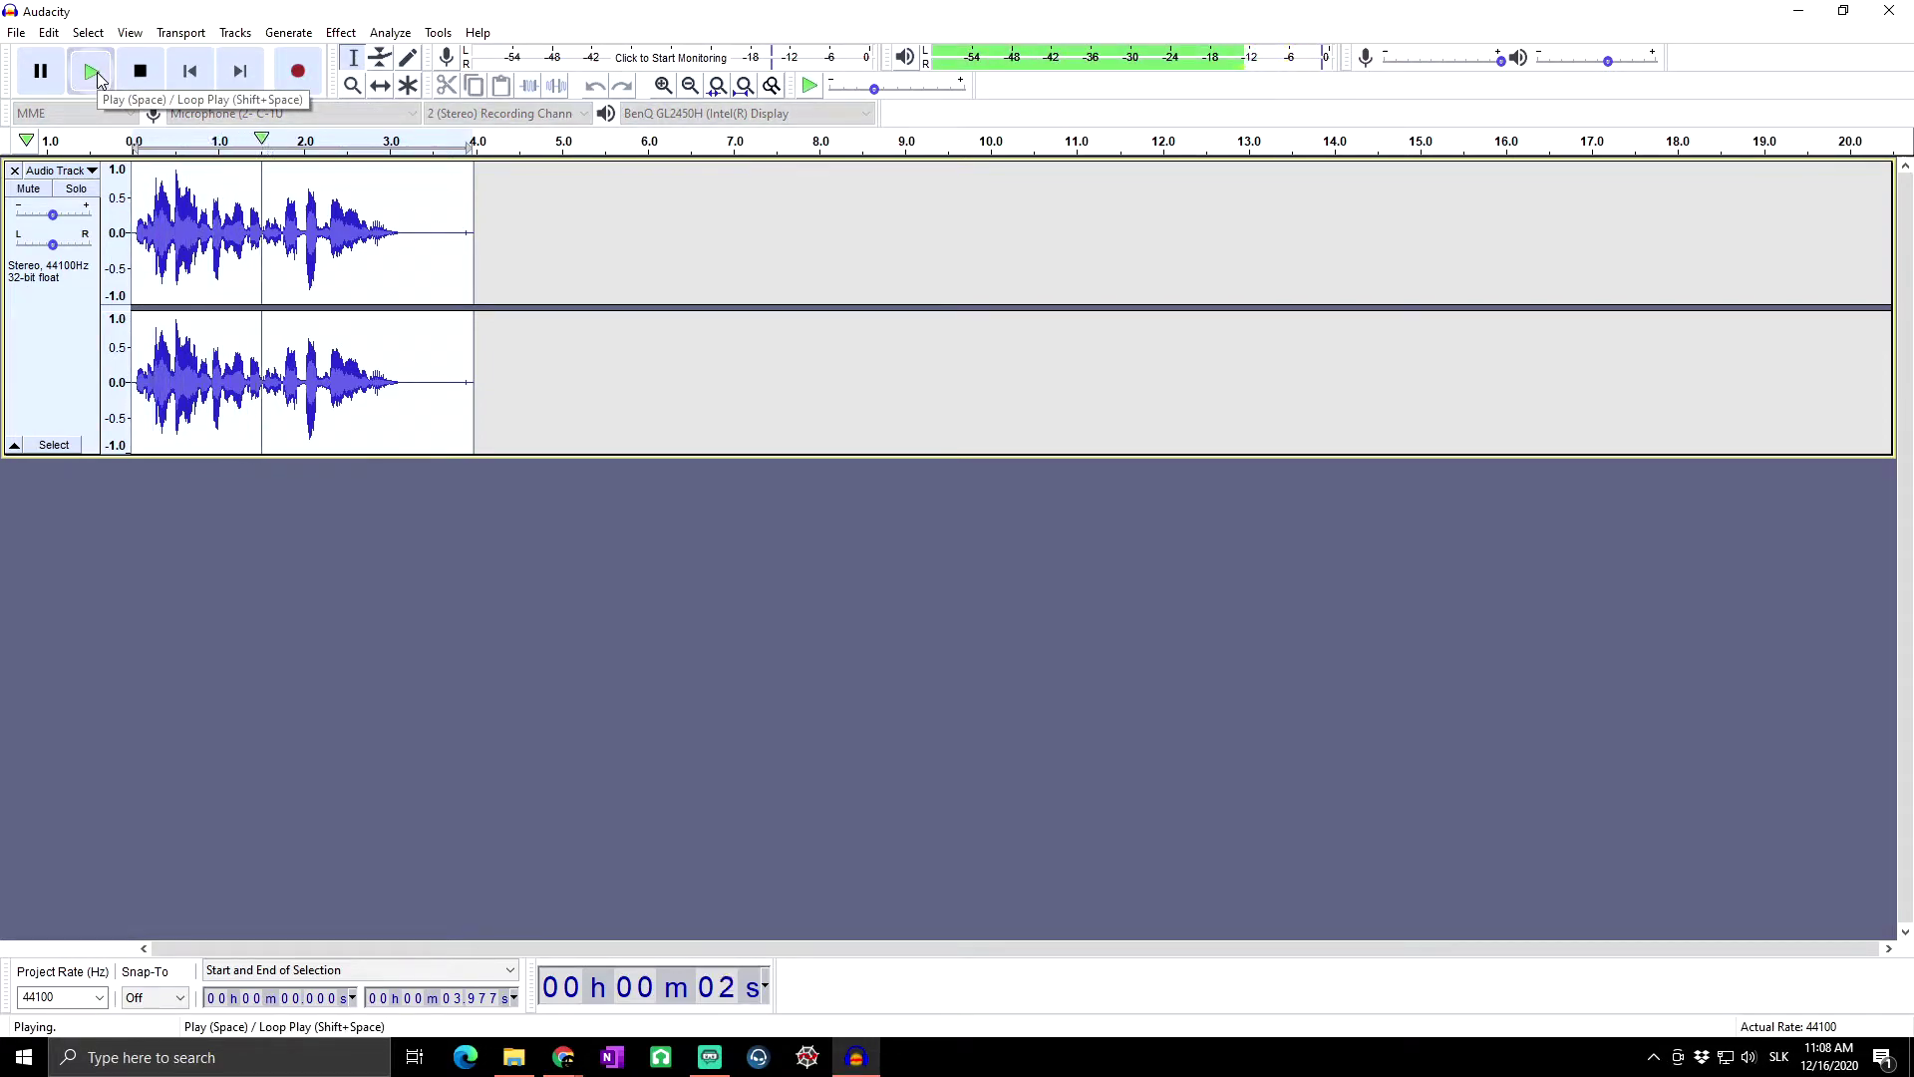
pyautogui.click(163, 72)
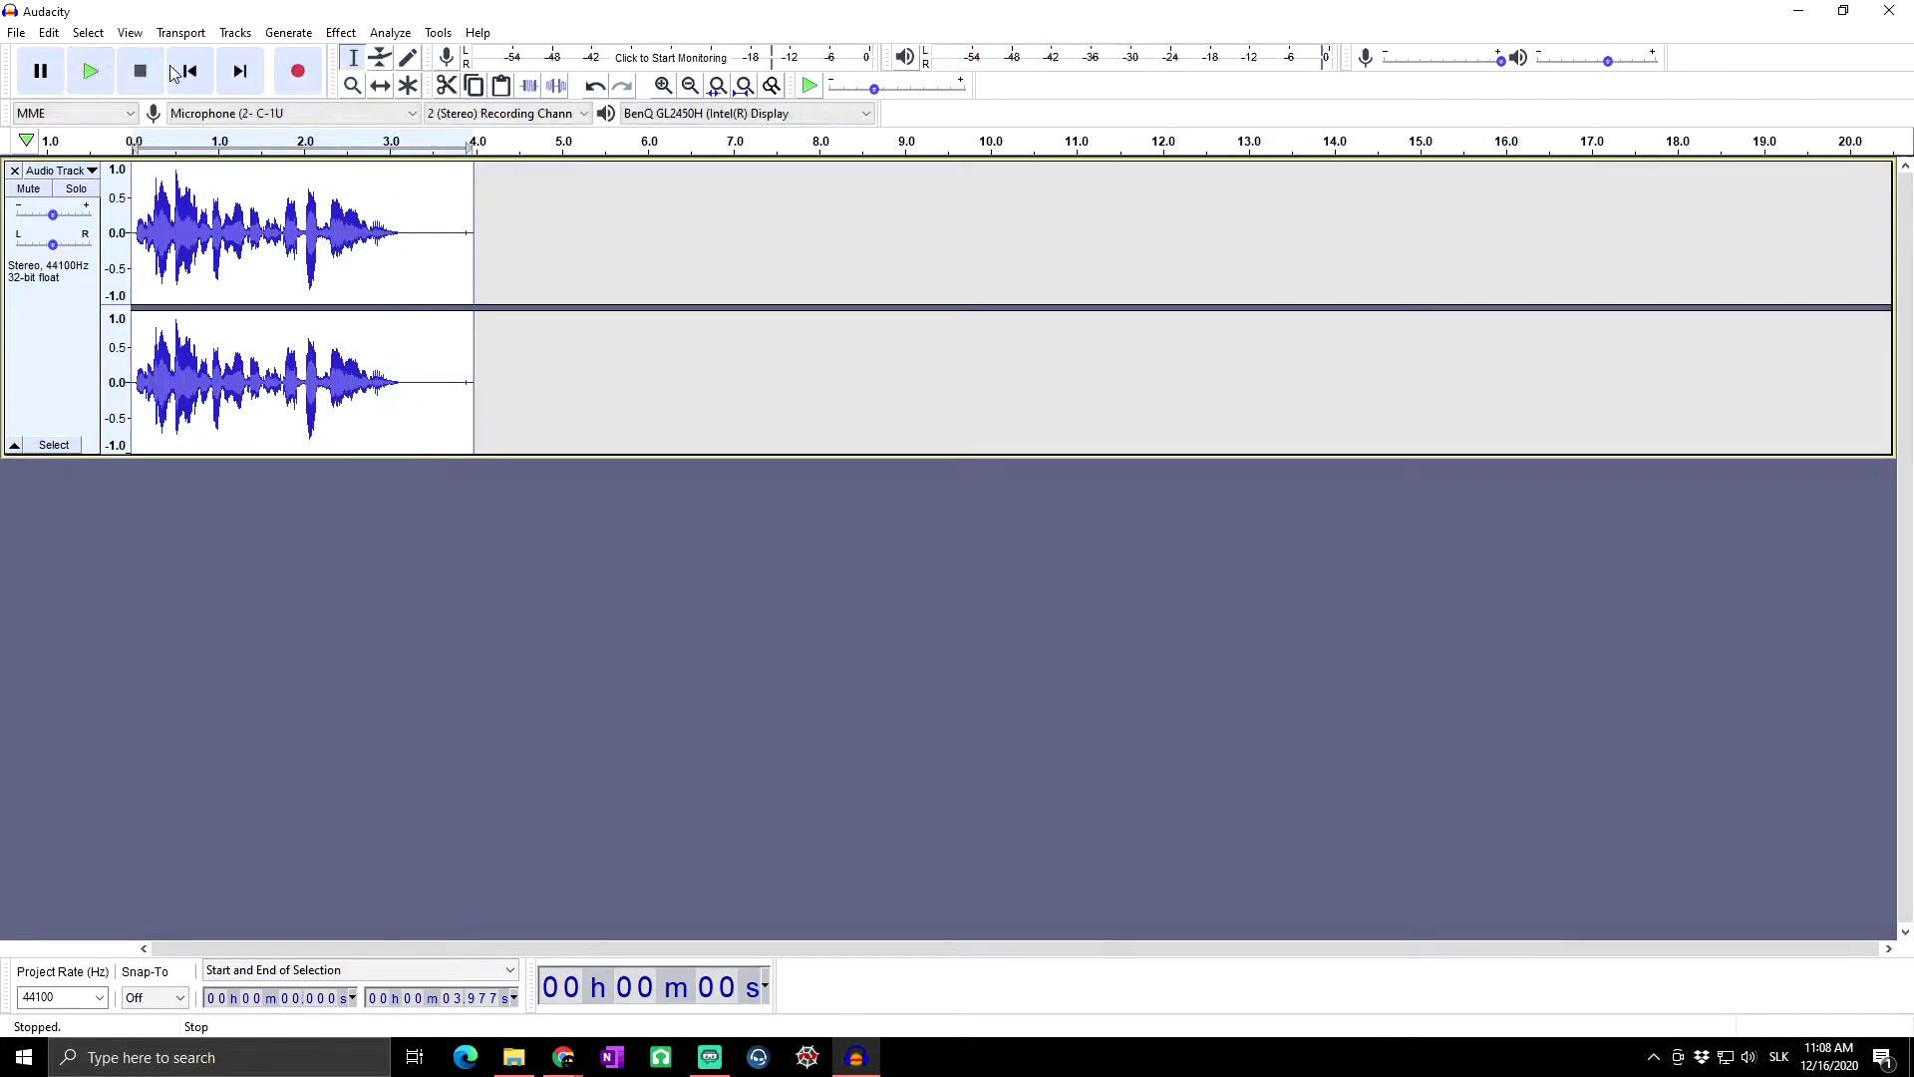
# - In Change Pitch, set the starting note to F and select the -2.000 Percent Change value
pyautogui.click(340, 33)
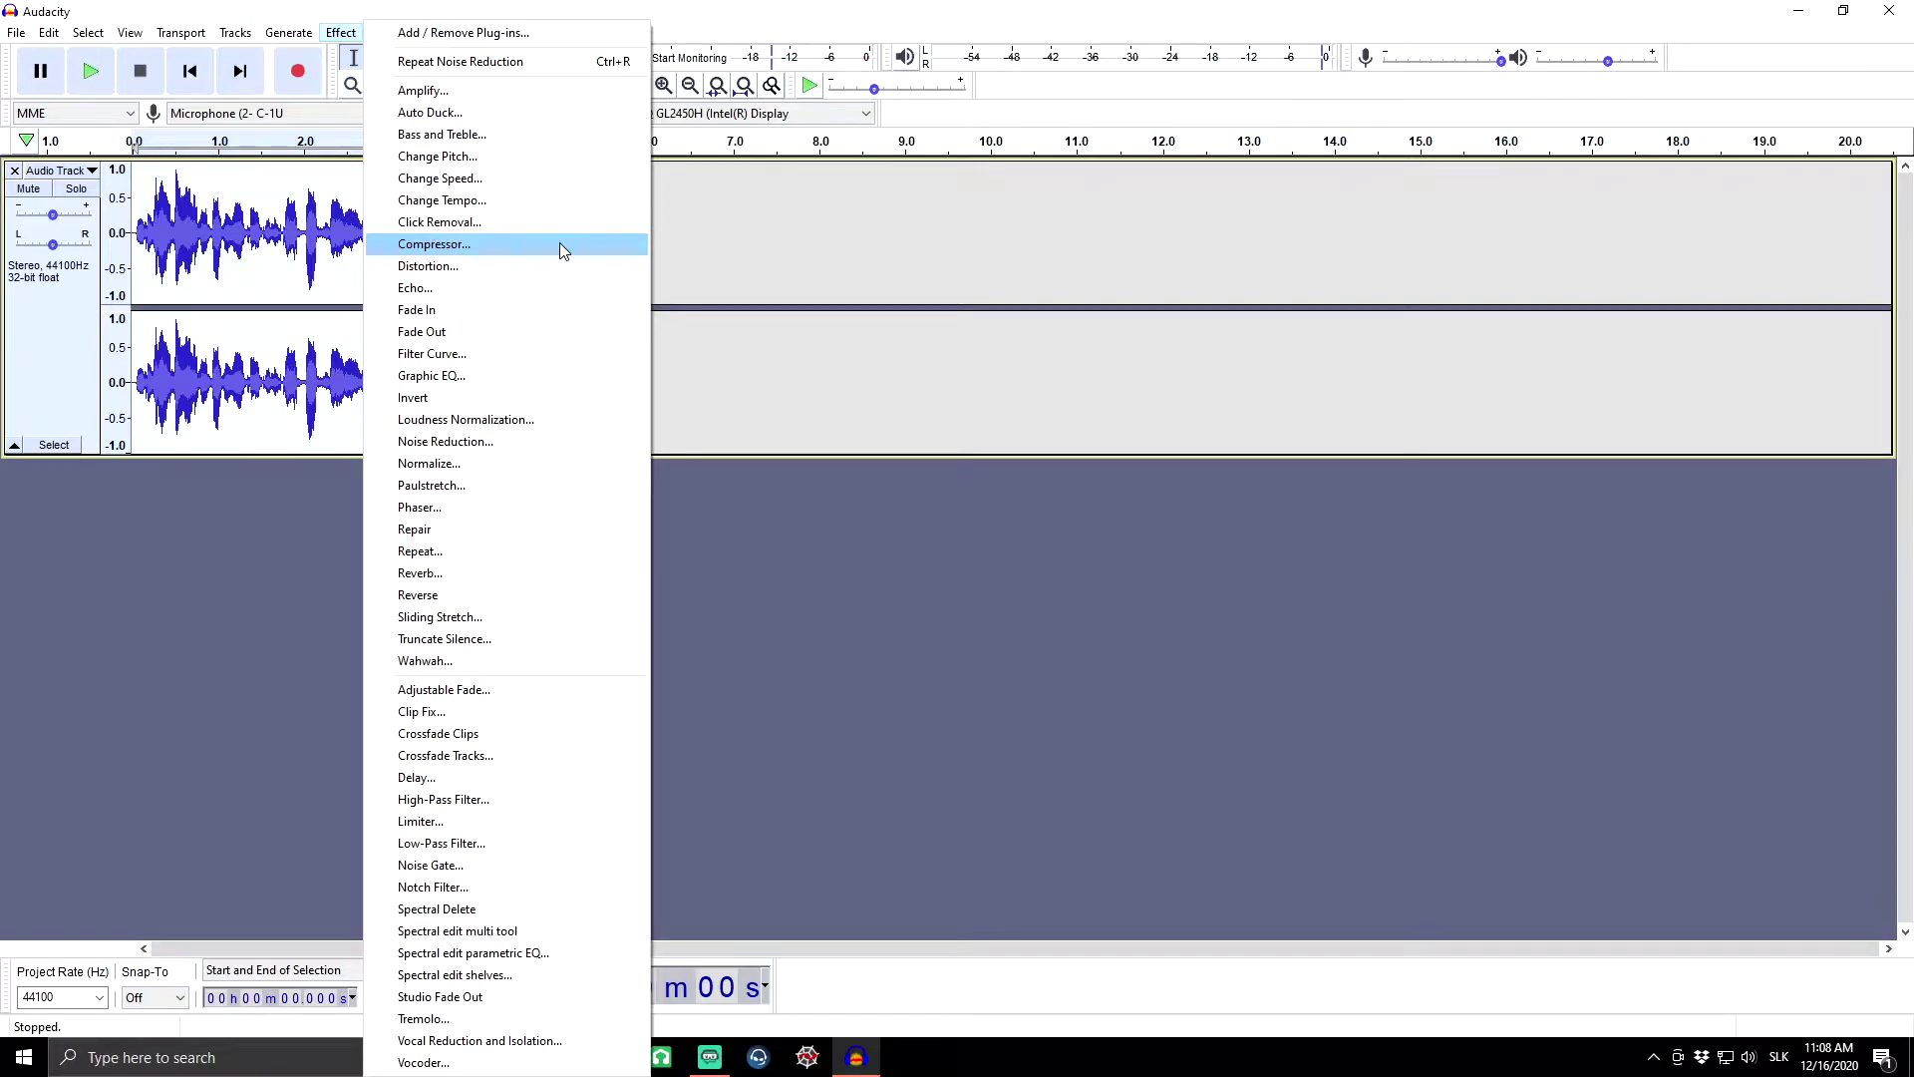
pyautogui.click(469, 156)
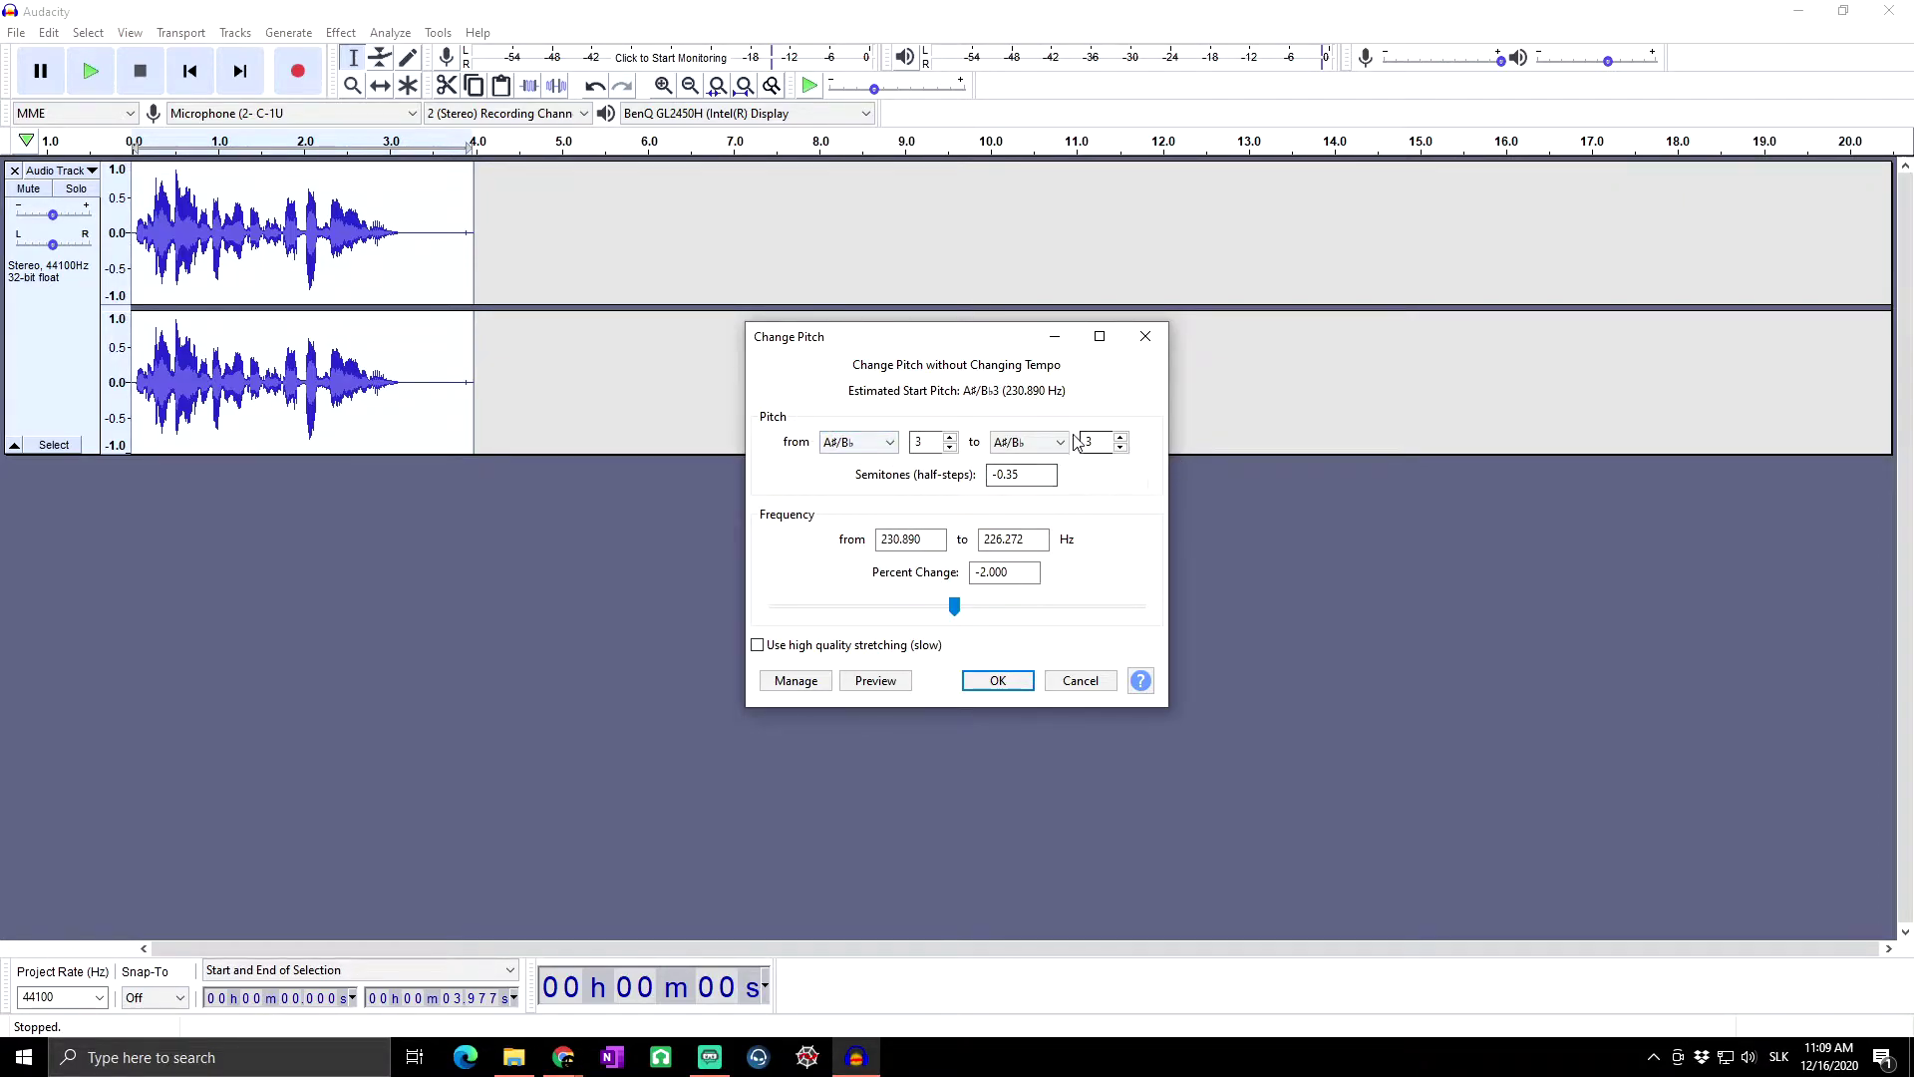
pyautogui.click(891, 442)
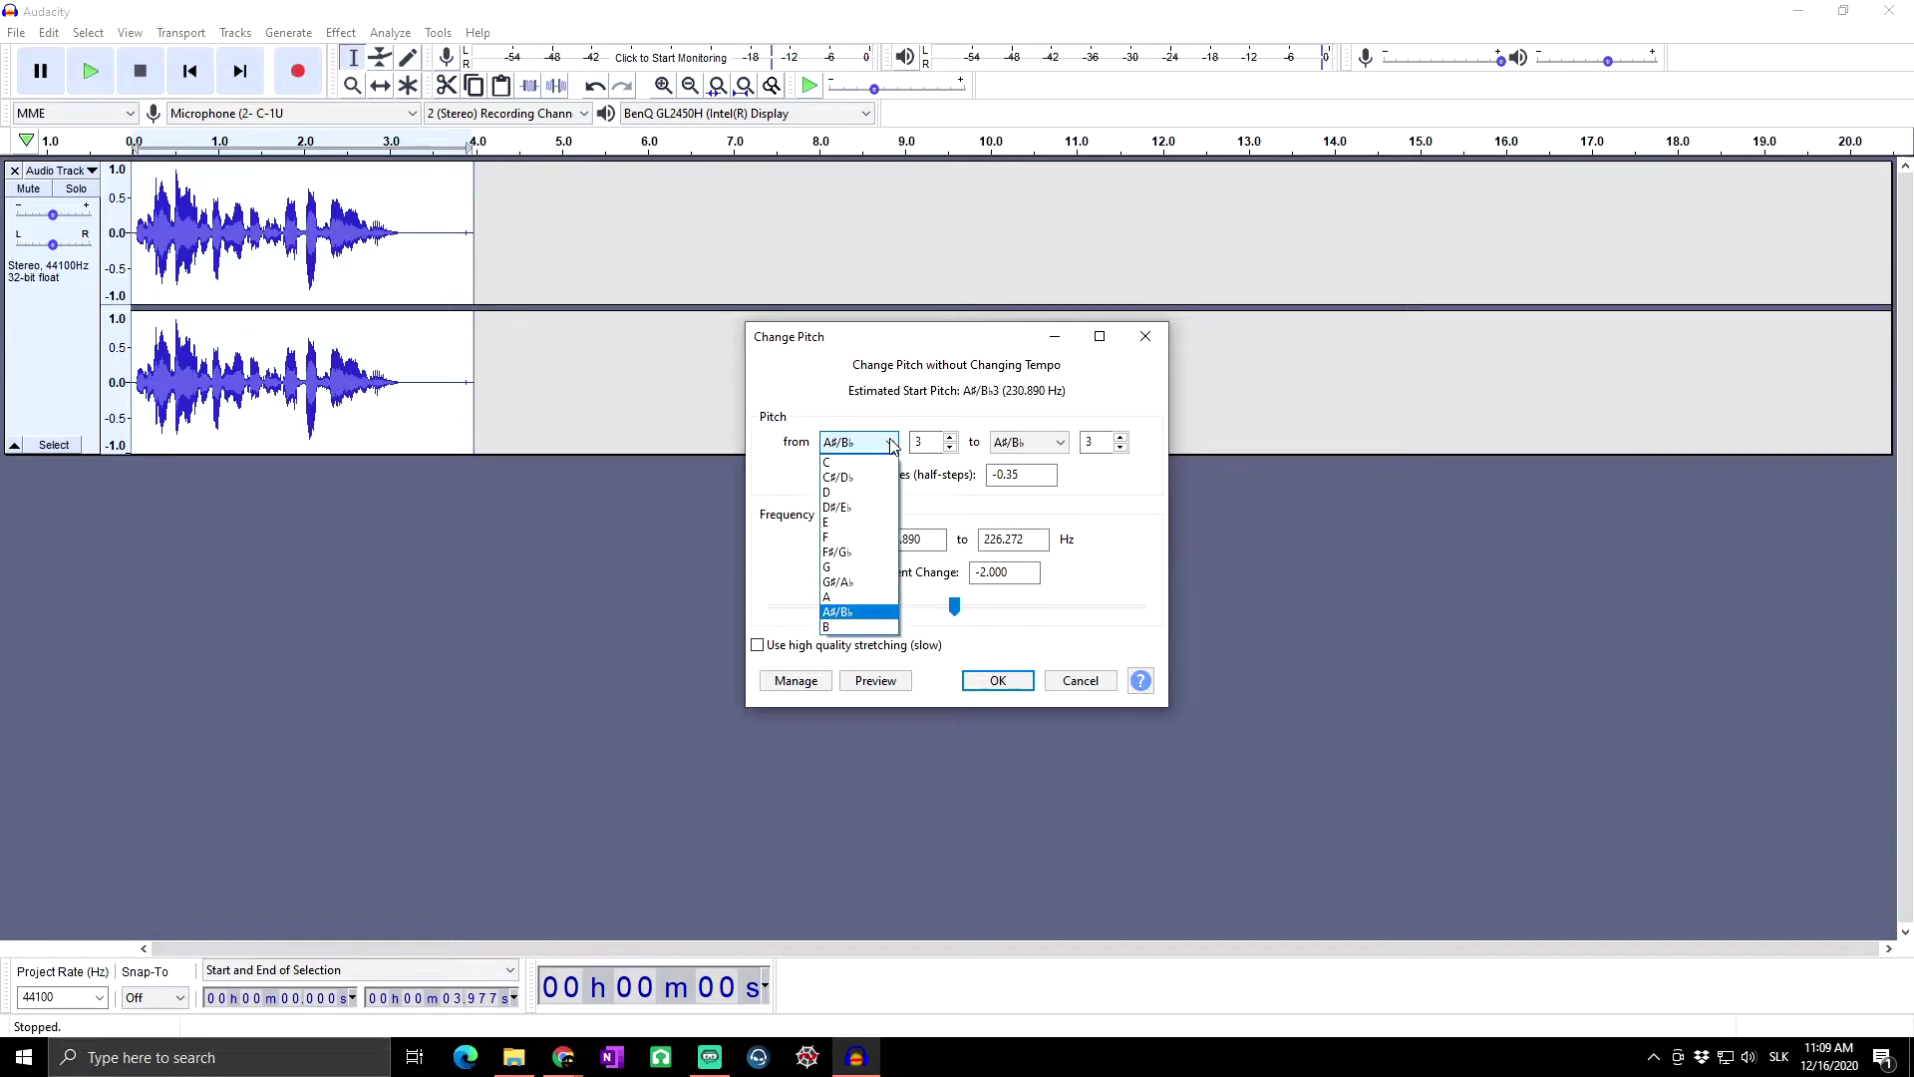
pyautogui.click(854, 528)
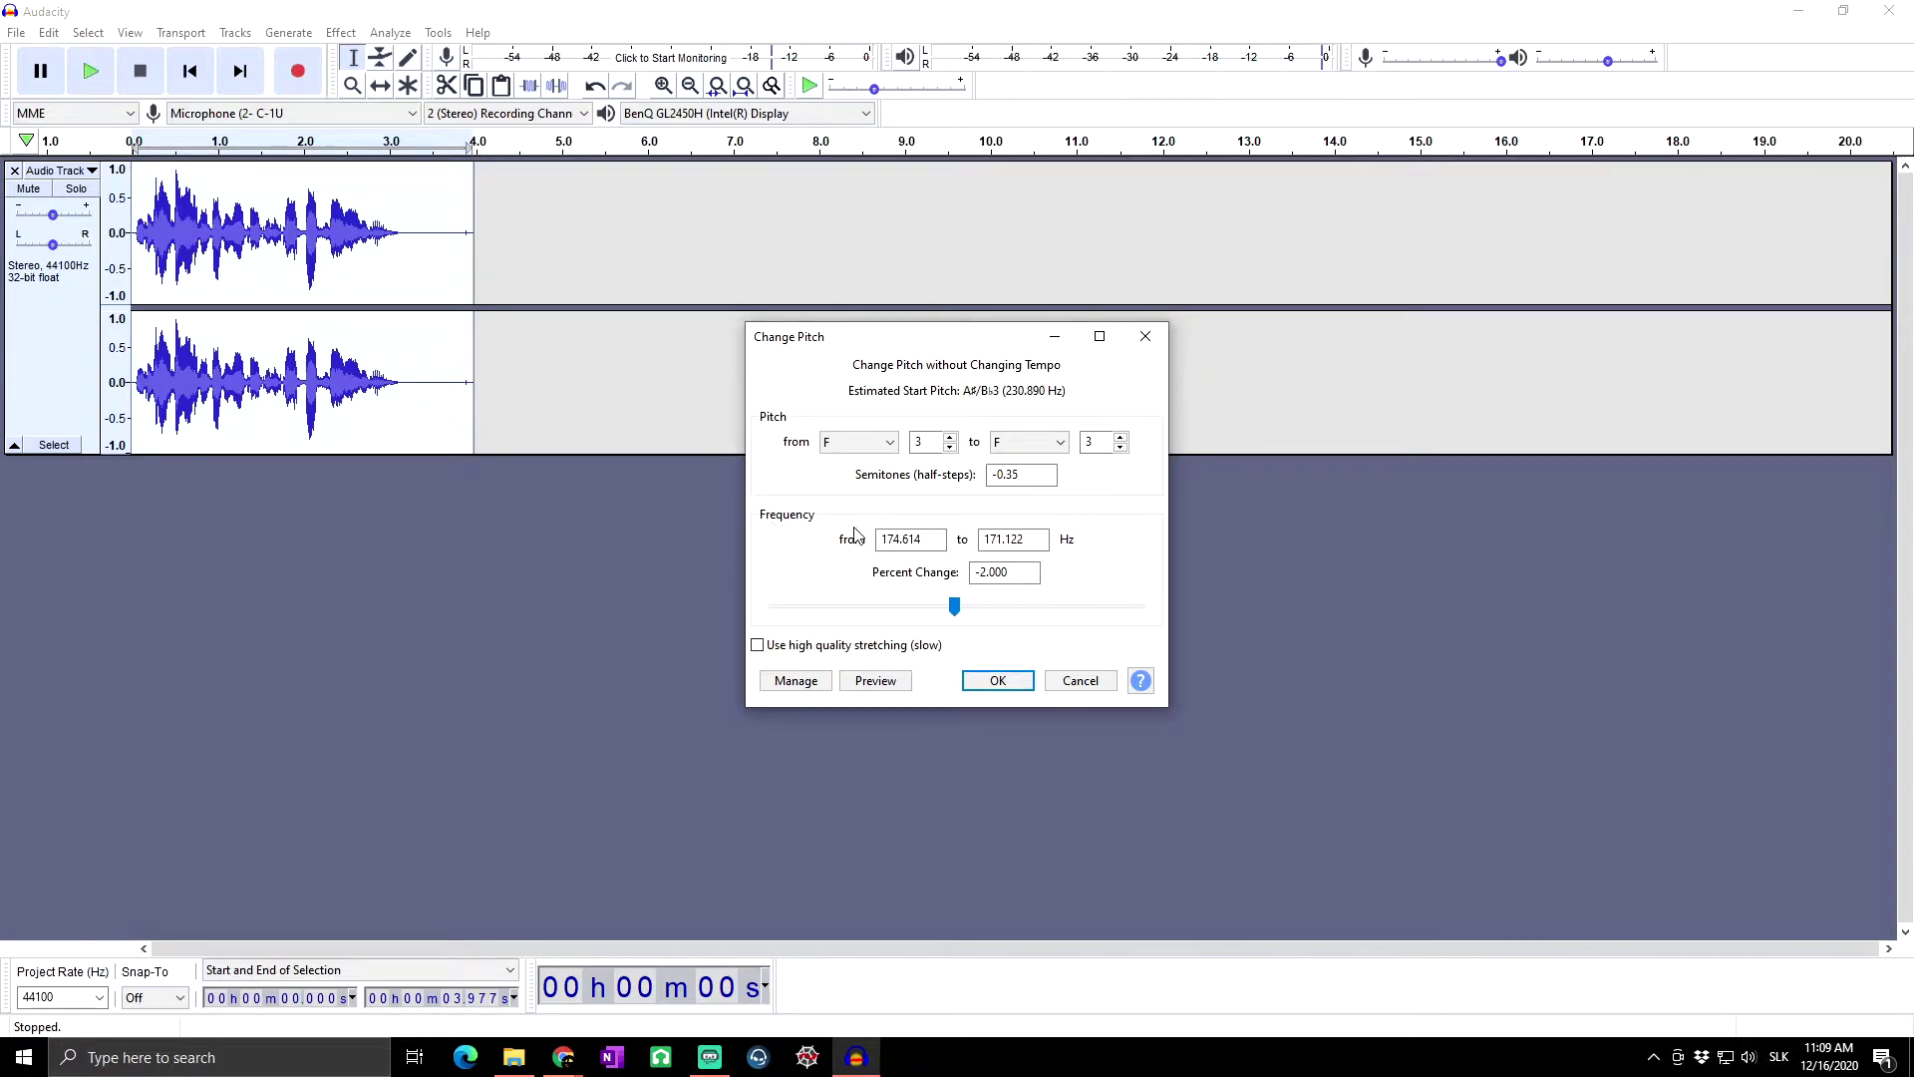
pyautogui.doubleClick(982, 573)
pyautogui.click(1017, 573)
# - Preview pitch drops of about -5% and -9% using the Percent Change slider
pyautogui.doubleClick(1011, 573)
pyautogui.click(955, 608)
pyautogui.moveTo(955, 606); pyautogui.dragTo(947, 608)
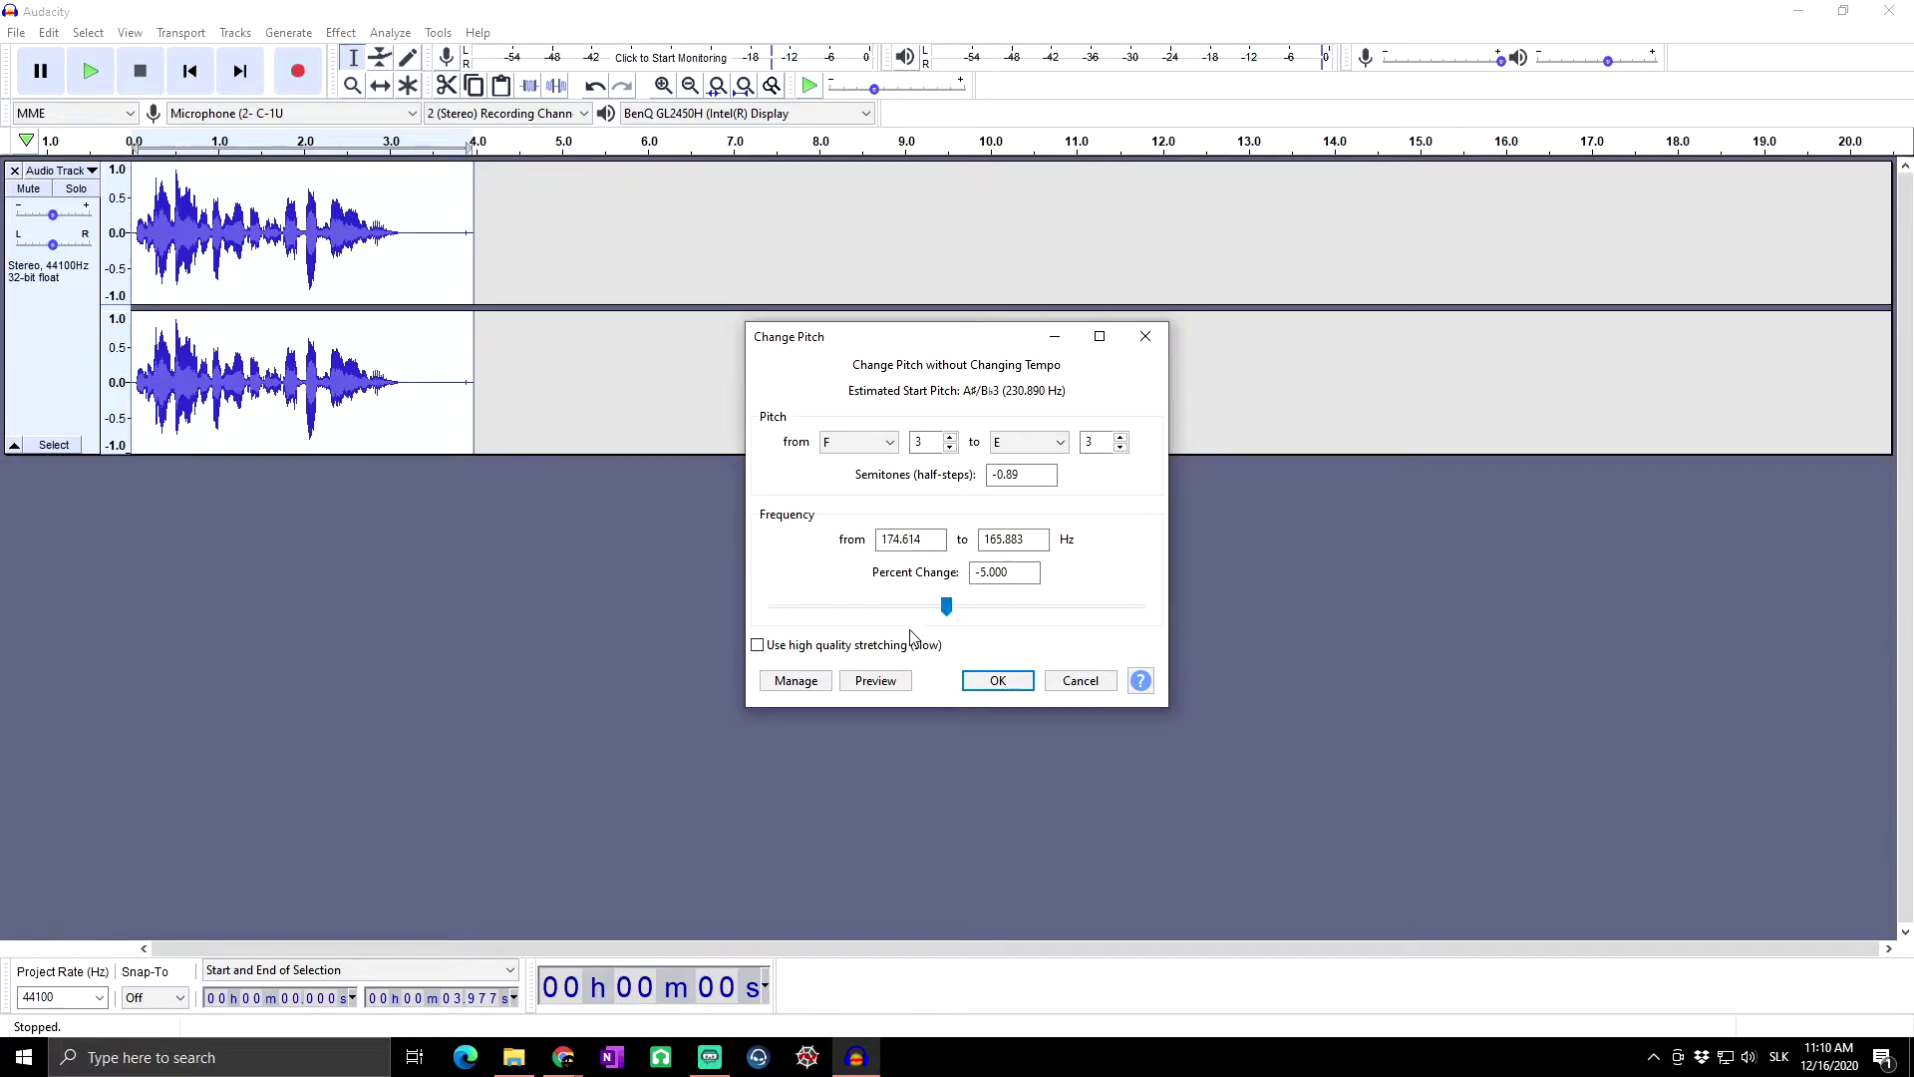
pyautogui.click(882, 683)
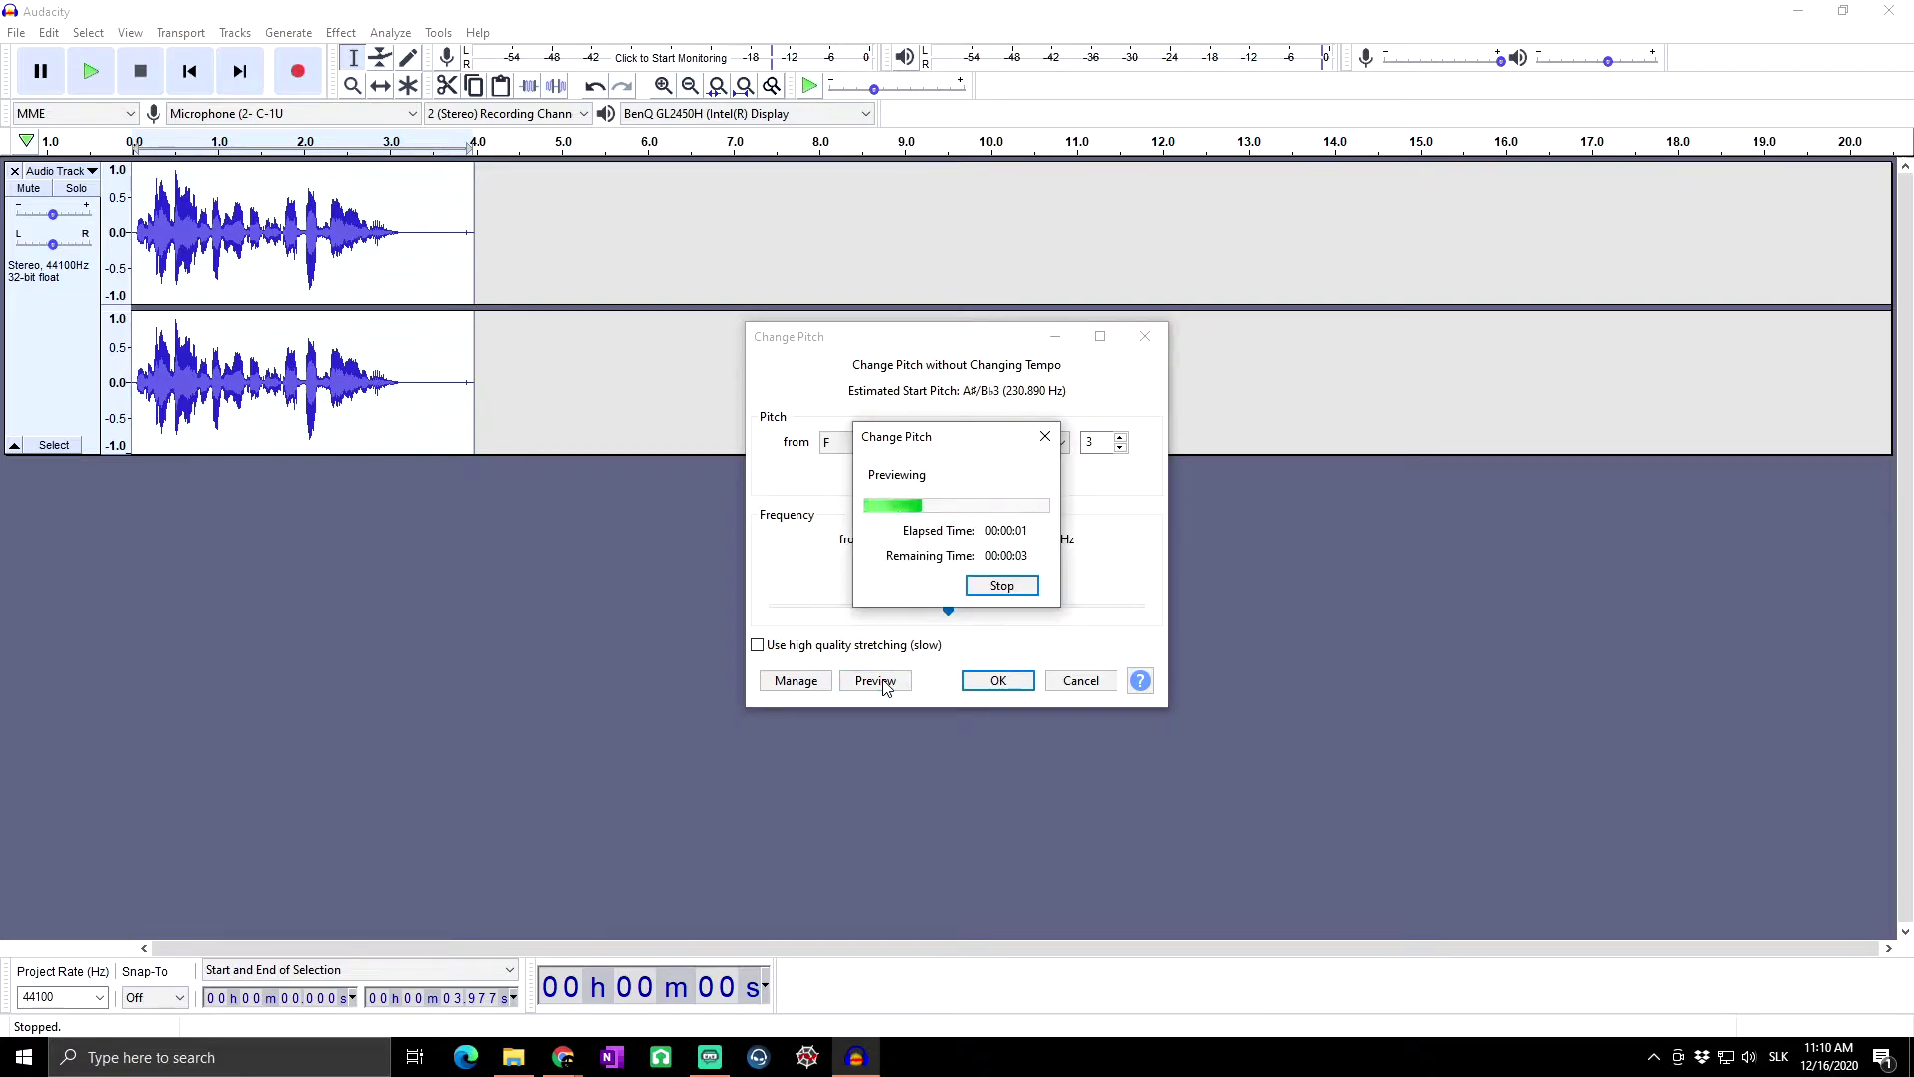
pyautogui.click(1001, 585)
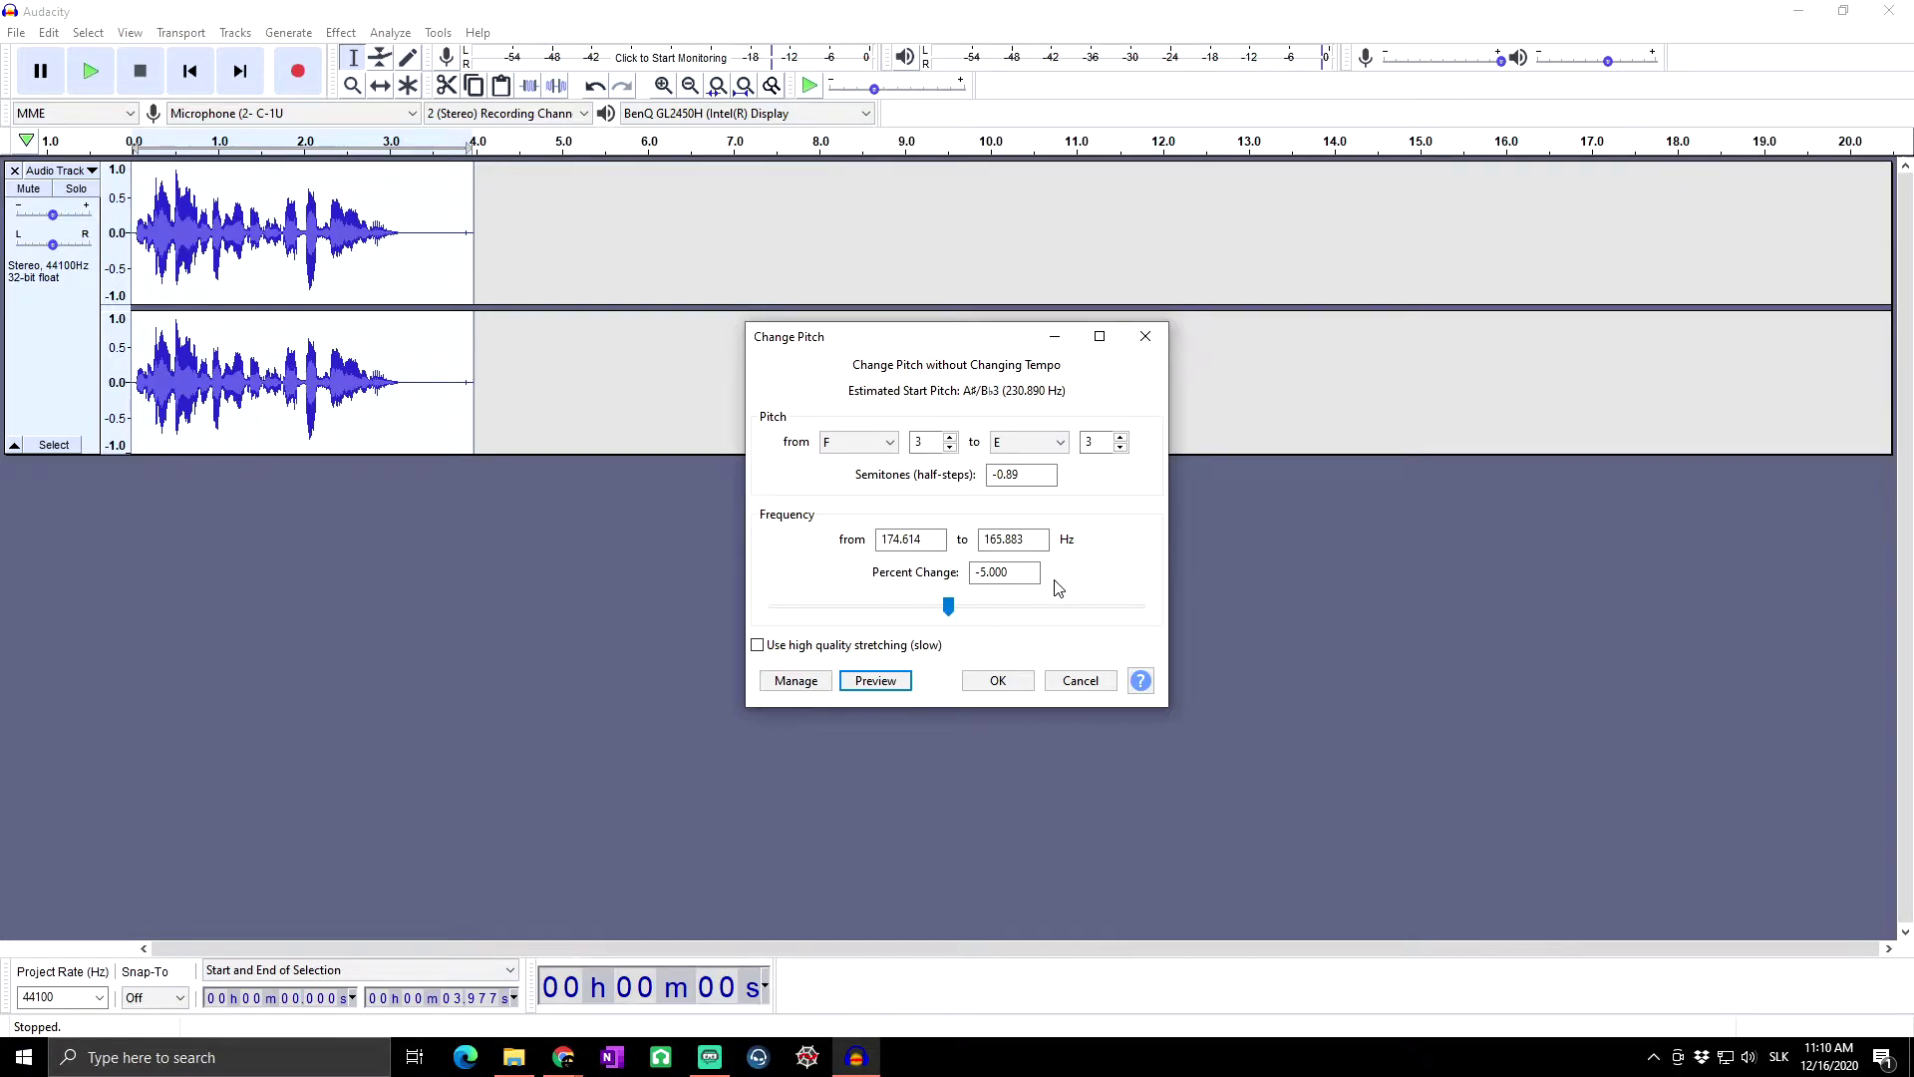
pyautogui.click(1012, 580)
pyautogui.moveTo(948, 606); pyautogui.dragTo(937, 610)
pyautogui.click(908, 682)
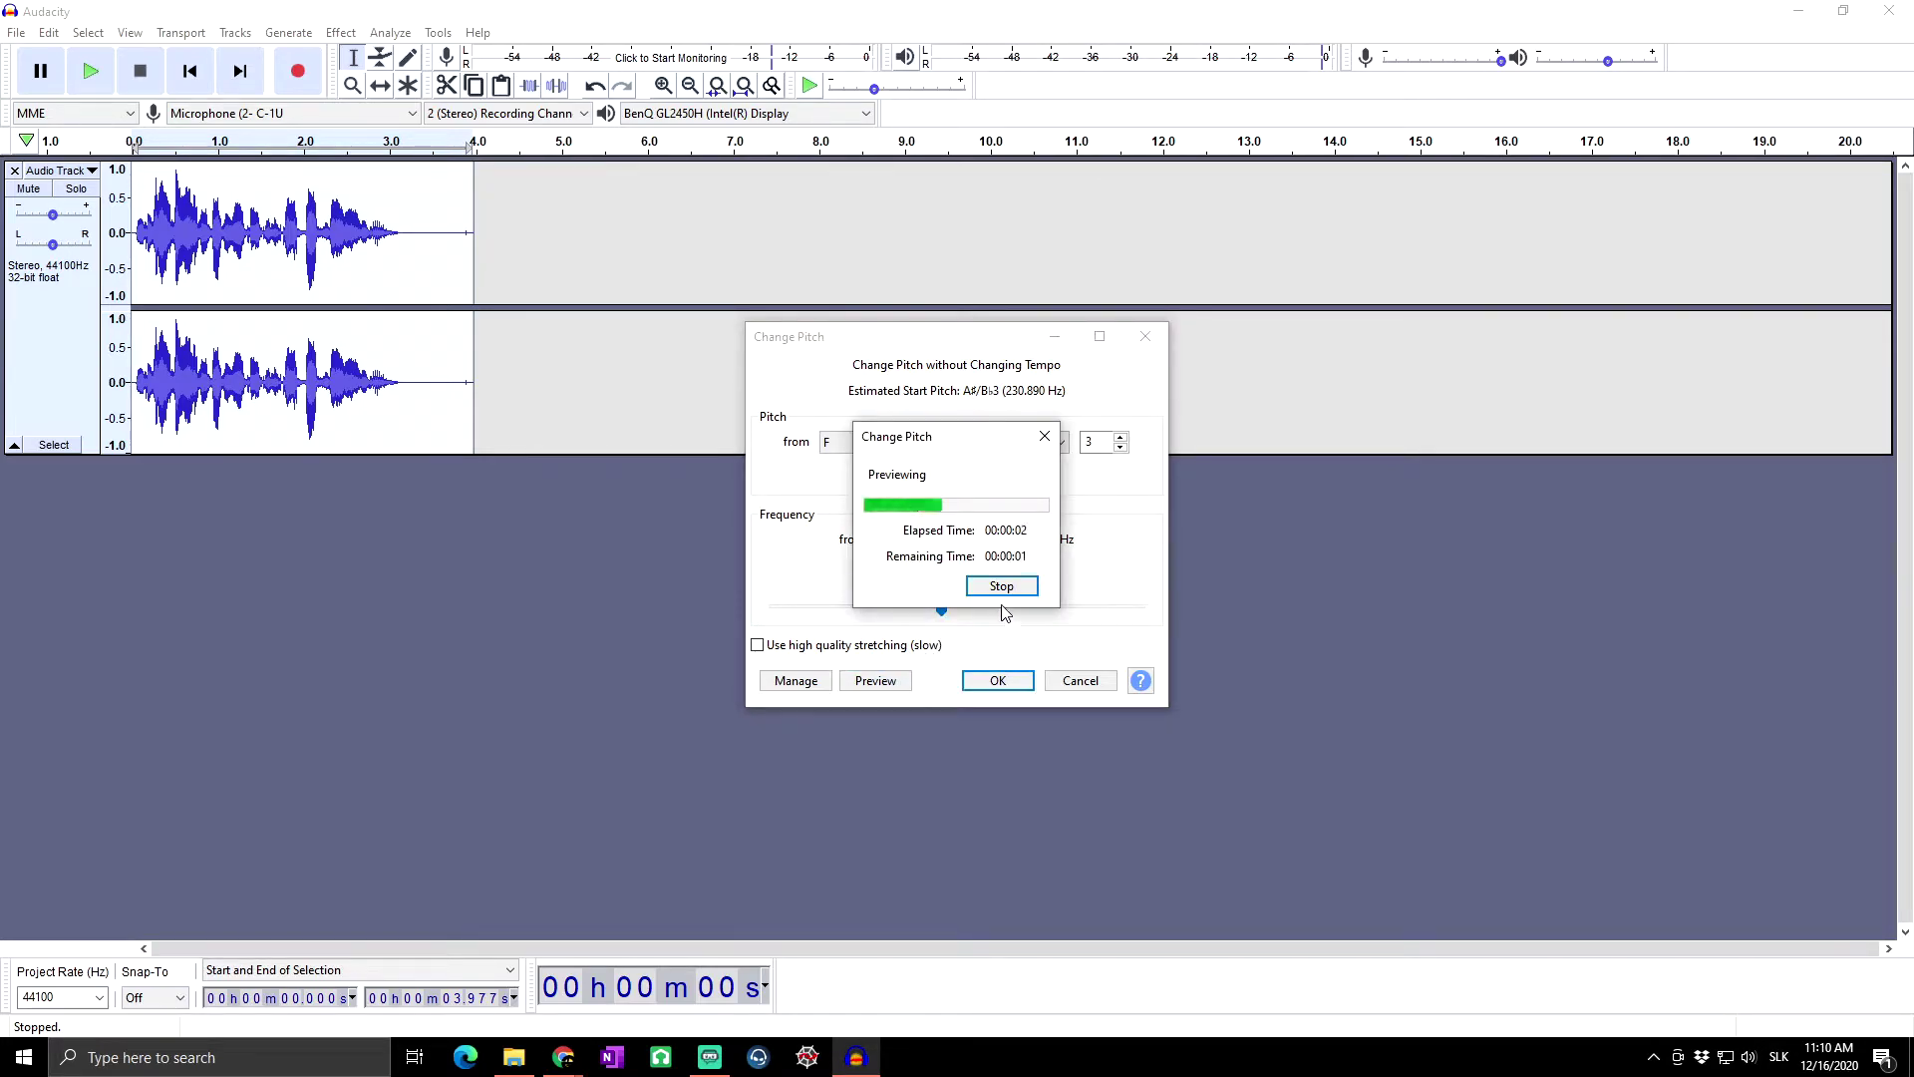
pyautogui.click(1002, 586)
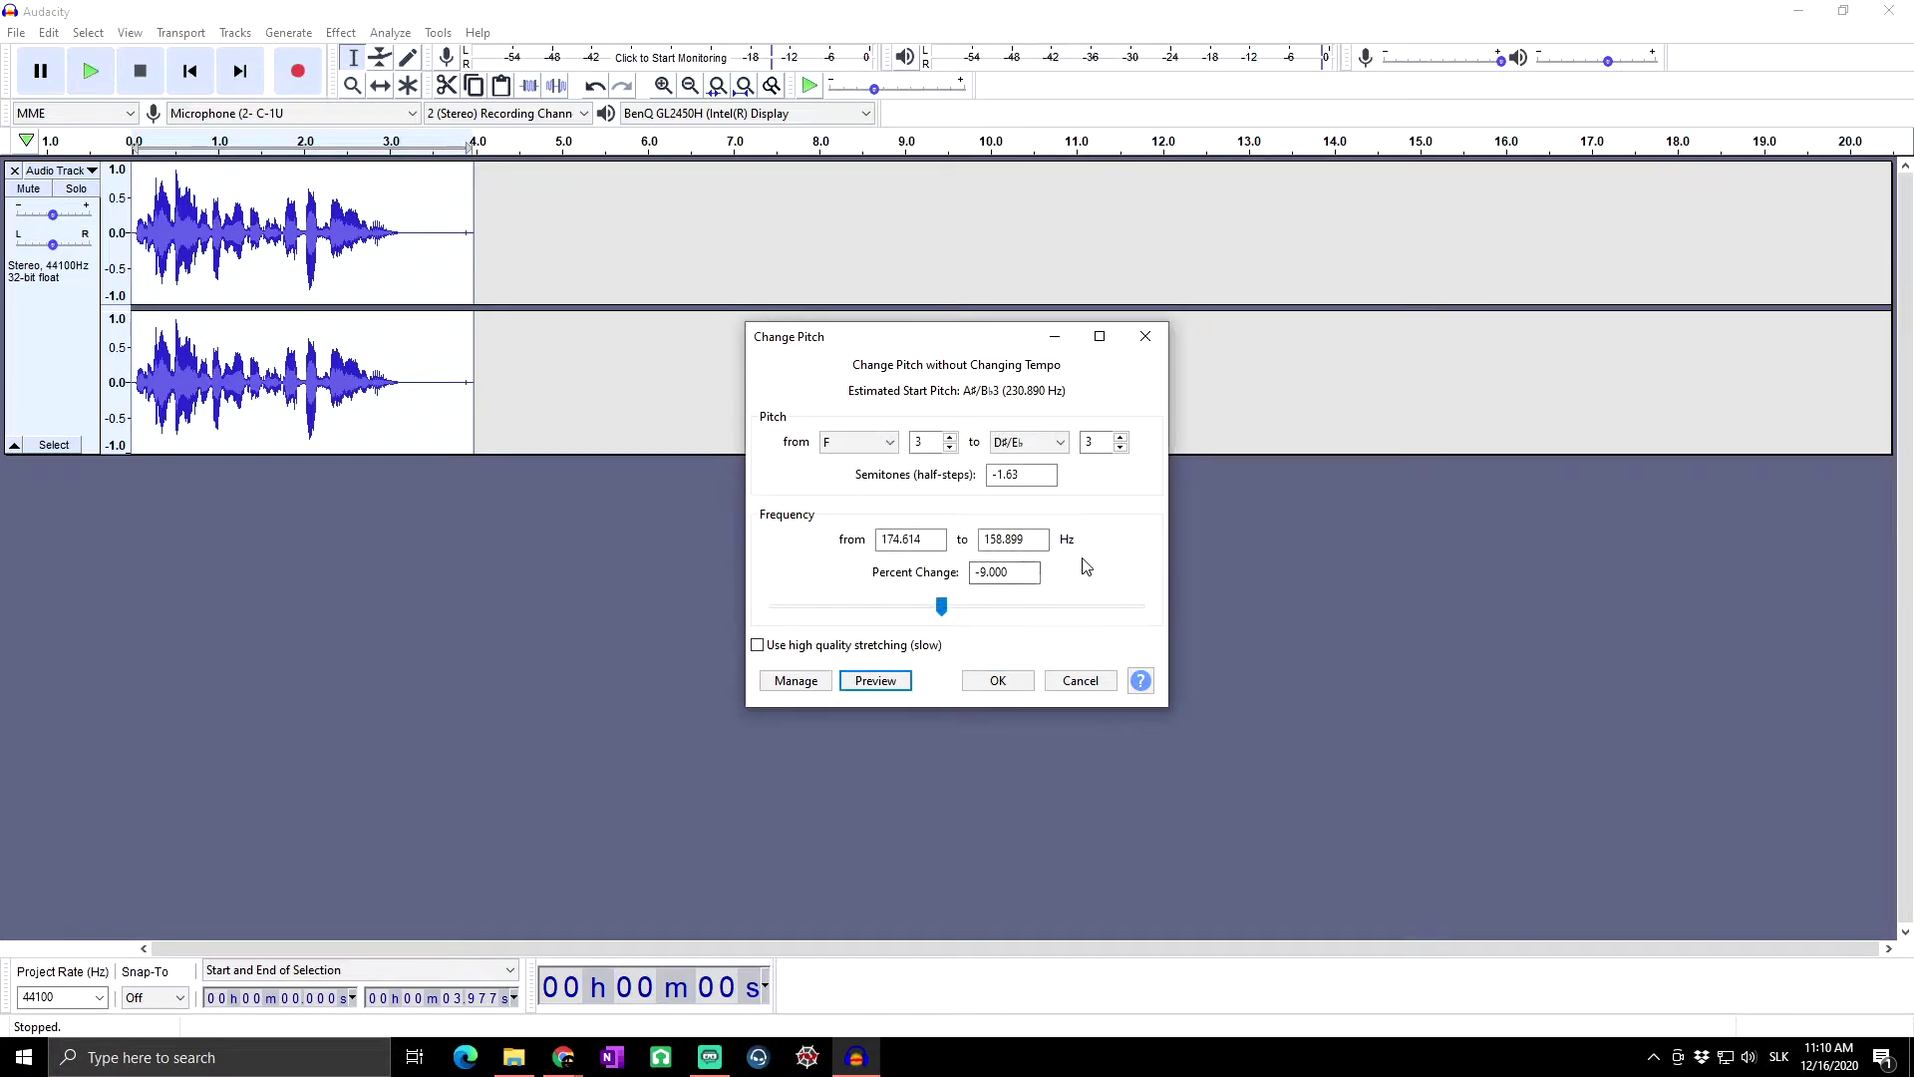
# - Enter 15 for a -15% change, preview it, and enable high quality stretching
pyautogui.moveTo(1032, 572); pyautogui.dragTo(983, 578)
pyautogui.write('15')
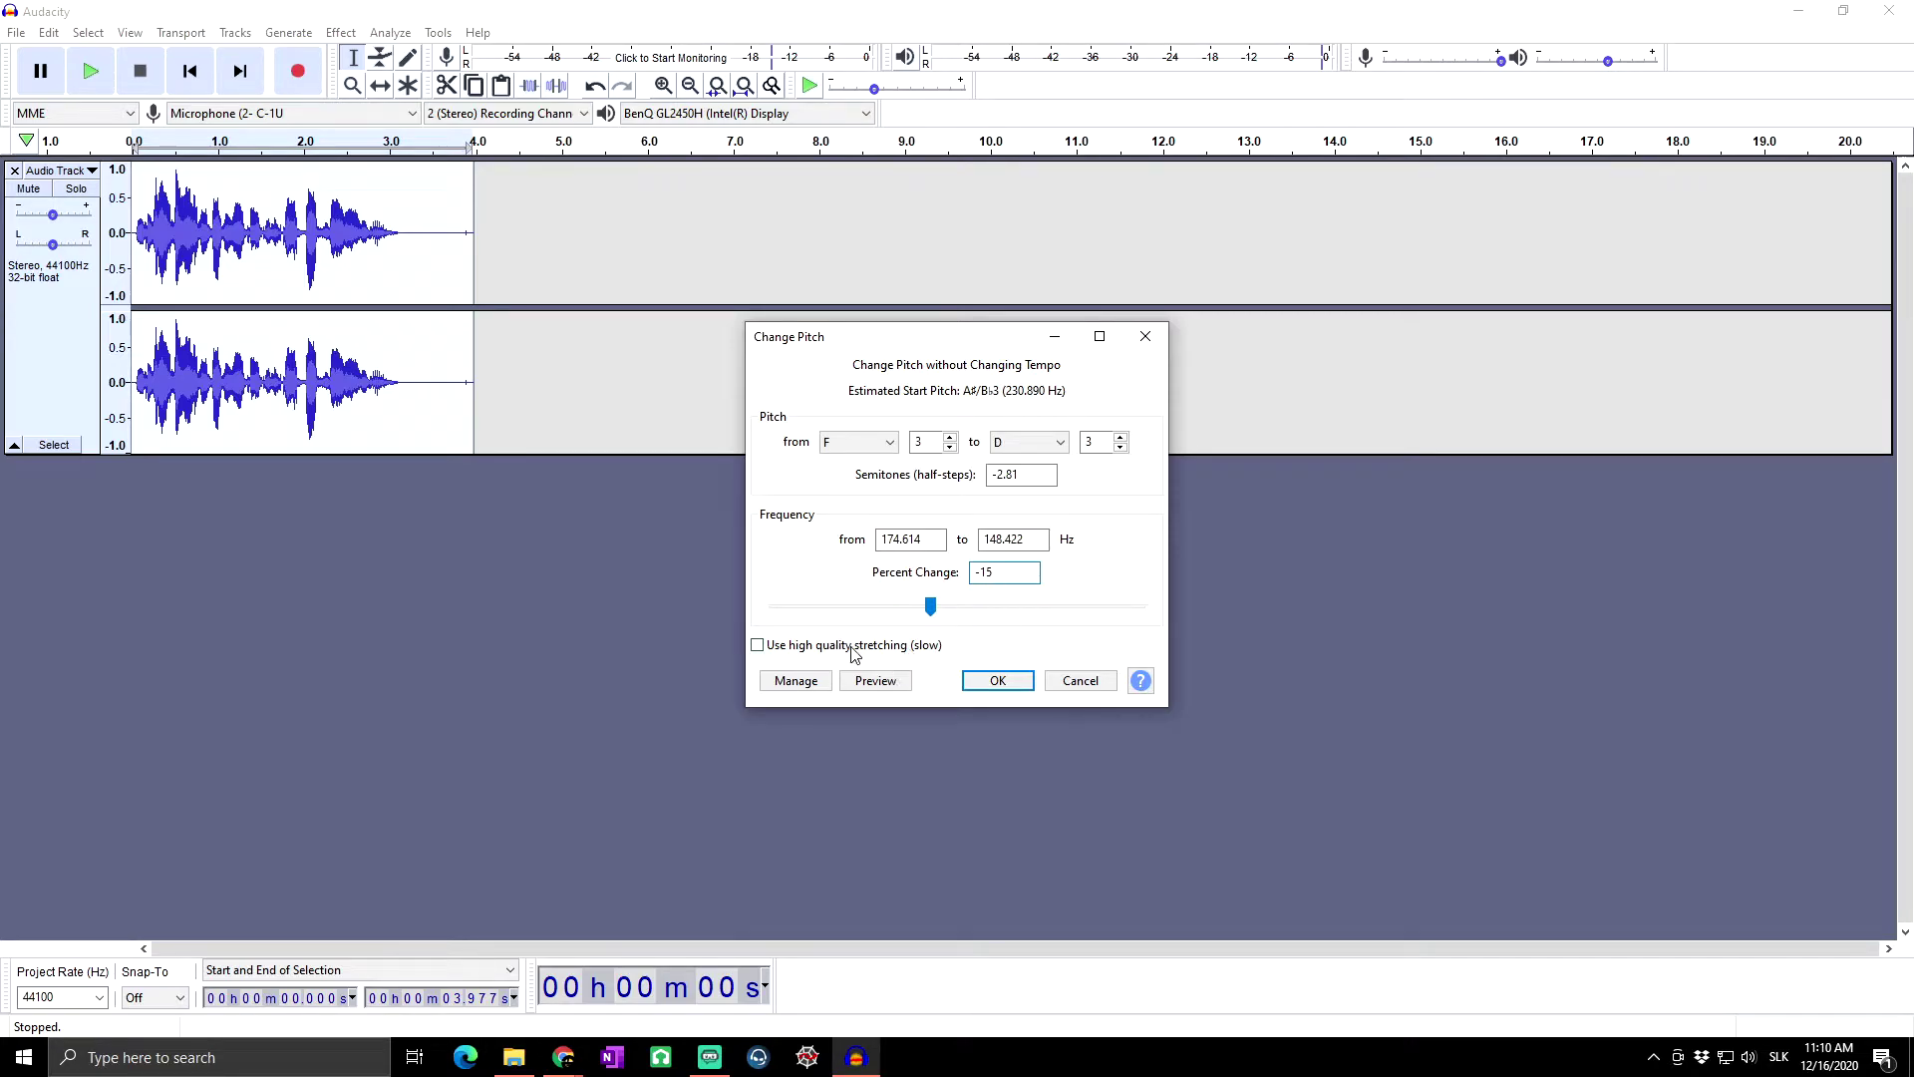
pyautogui.click(885, 682)
pyautogui.click(1038, 572)
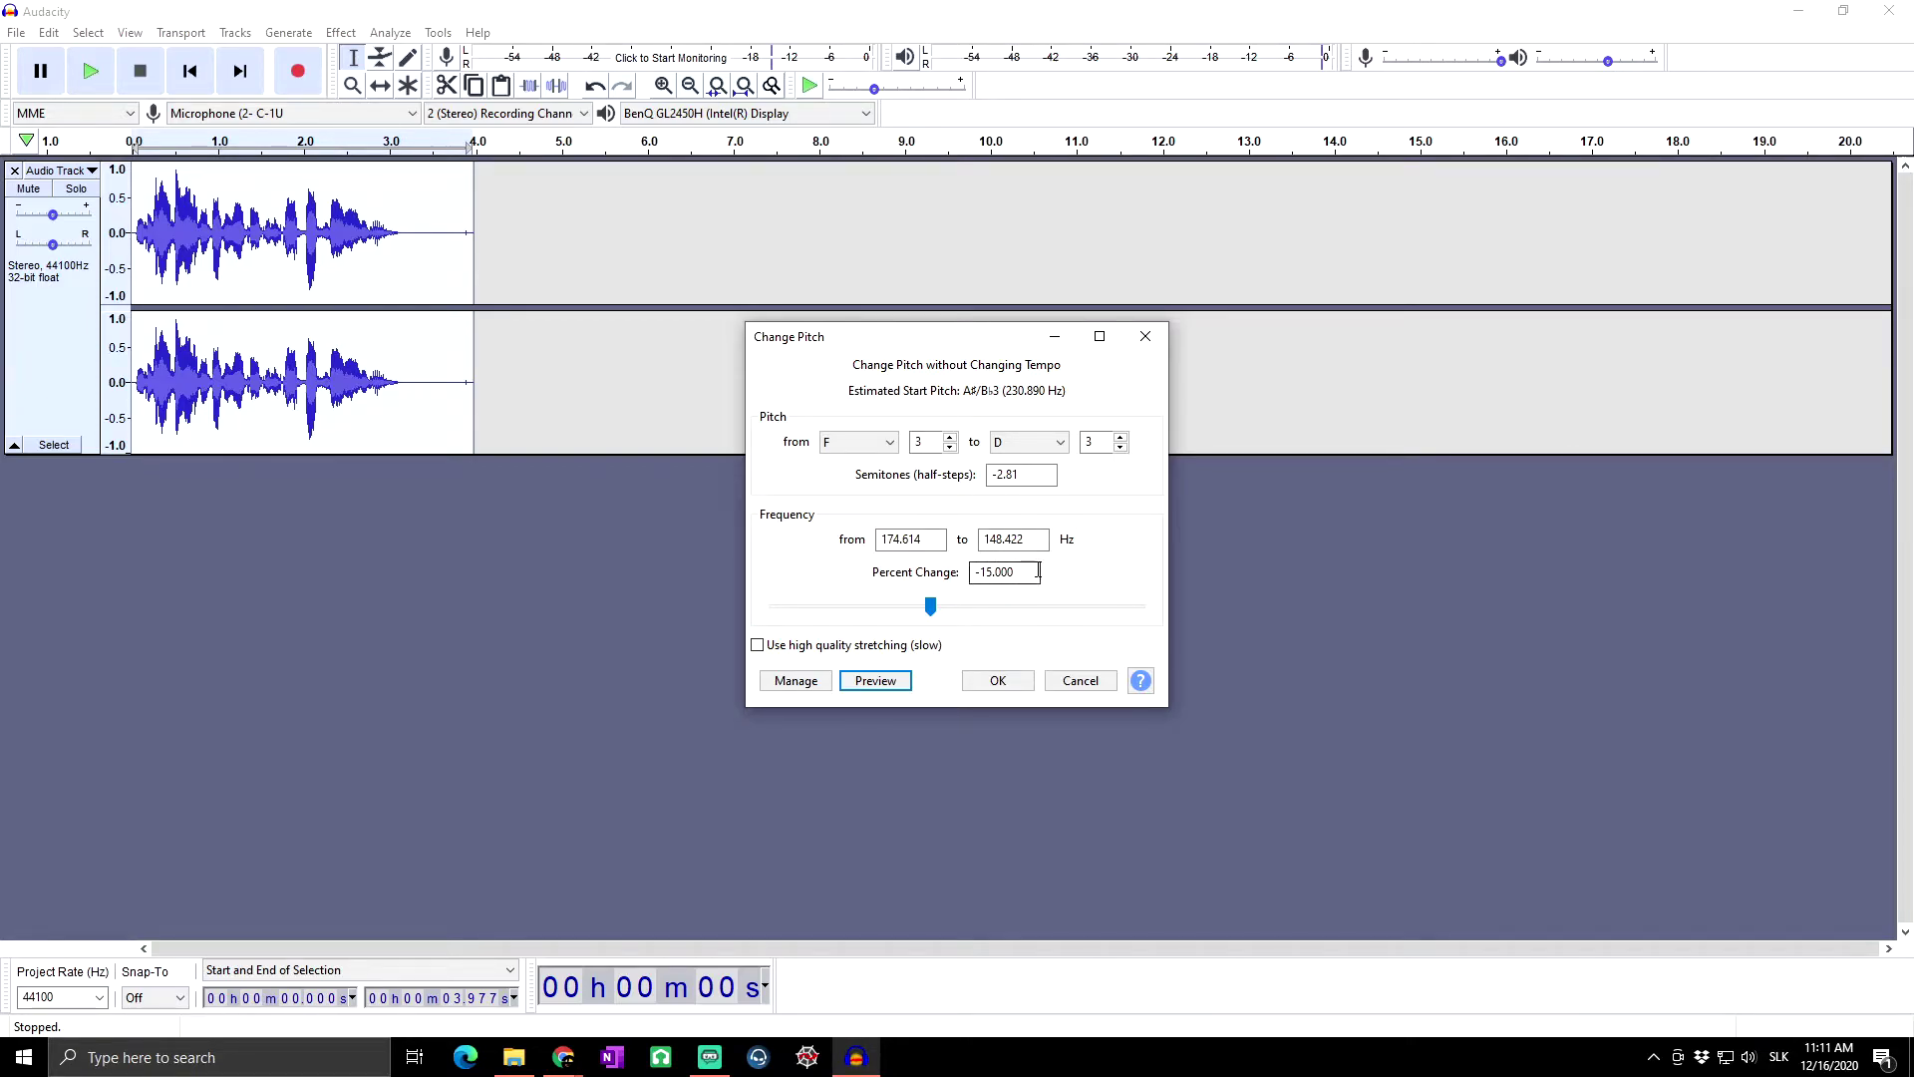
pyautogui.hotkey('shift', 'Tab')
pyautogui.hotkey('shift', 'Tab')
pyautogui.hotkey('shift', 'Tab')
pyautogui.hotkey('shift', 'Tab')
pyautogui.hotkey('shift', 'Tab')
pyautogui.hotkey('shift', 'Tab')
pyautogui.hotkey('shift', 'Tab')
pyautogui.click(758, 646)
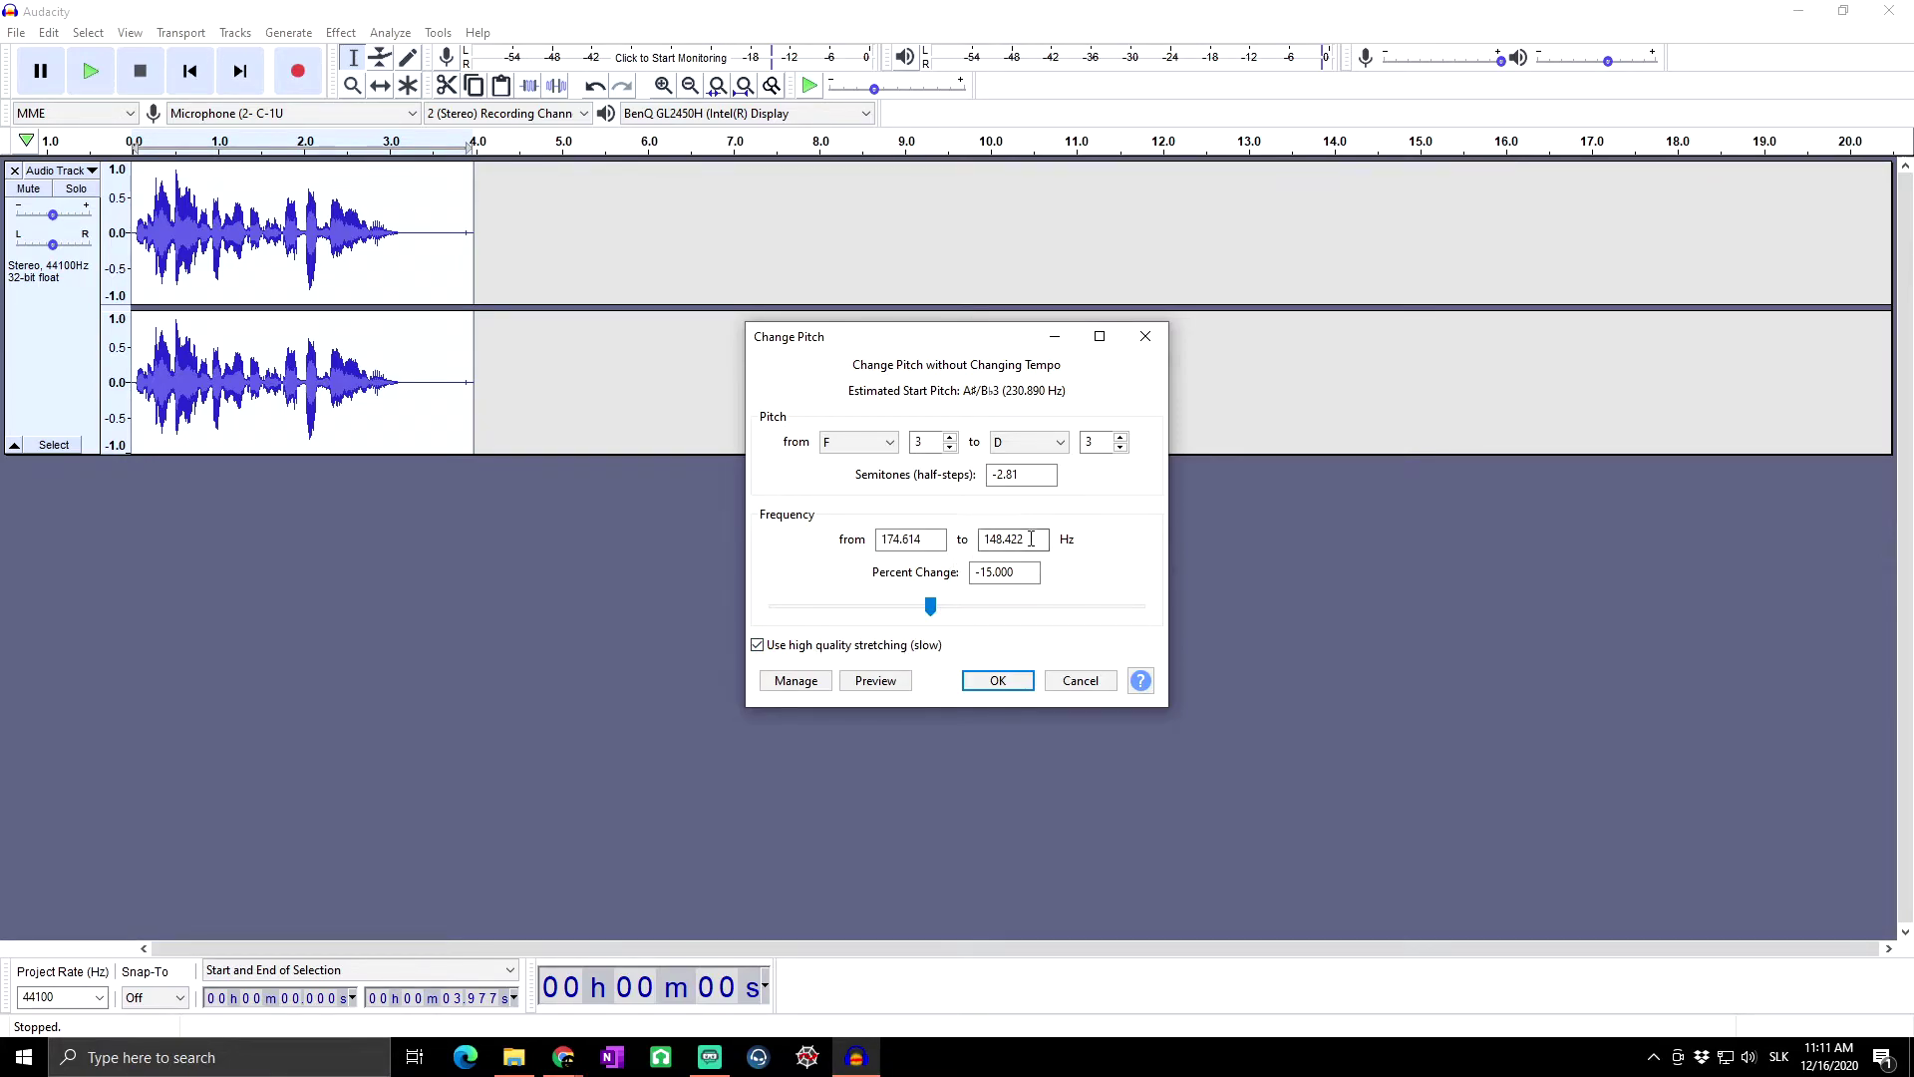
# - Preview the -15% drop with high quality stretching, then switch stretching back off
pyautogui.moveTo(1027, 572); pyautogui.dragTo(985, 573)
pyautogui.click(878, 682)
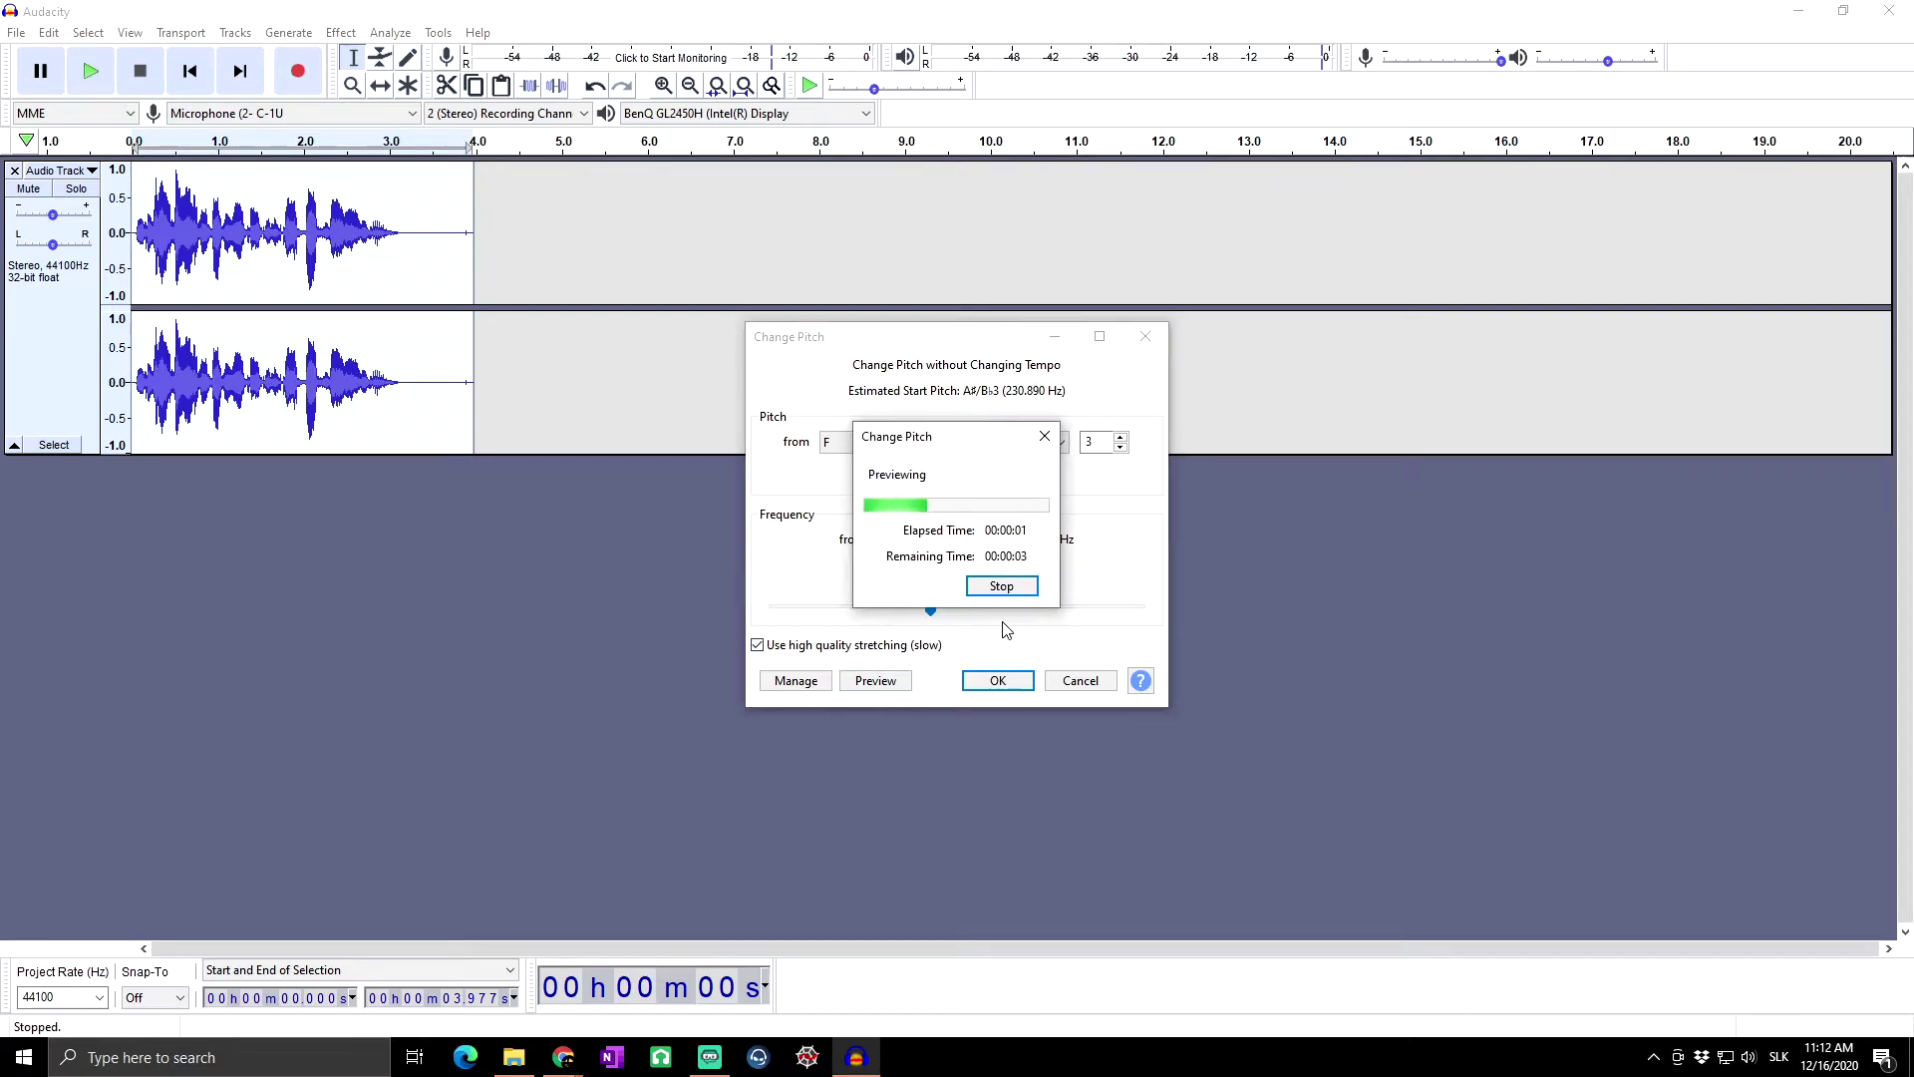
pyautogui.click(1009, 588)
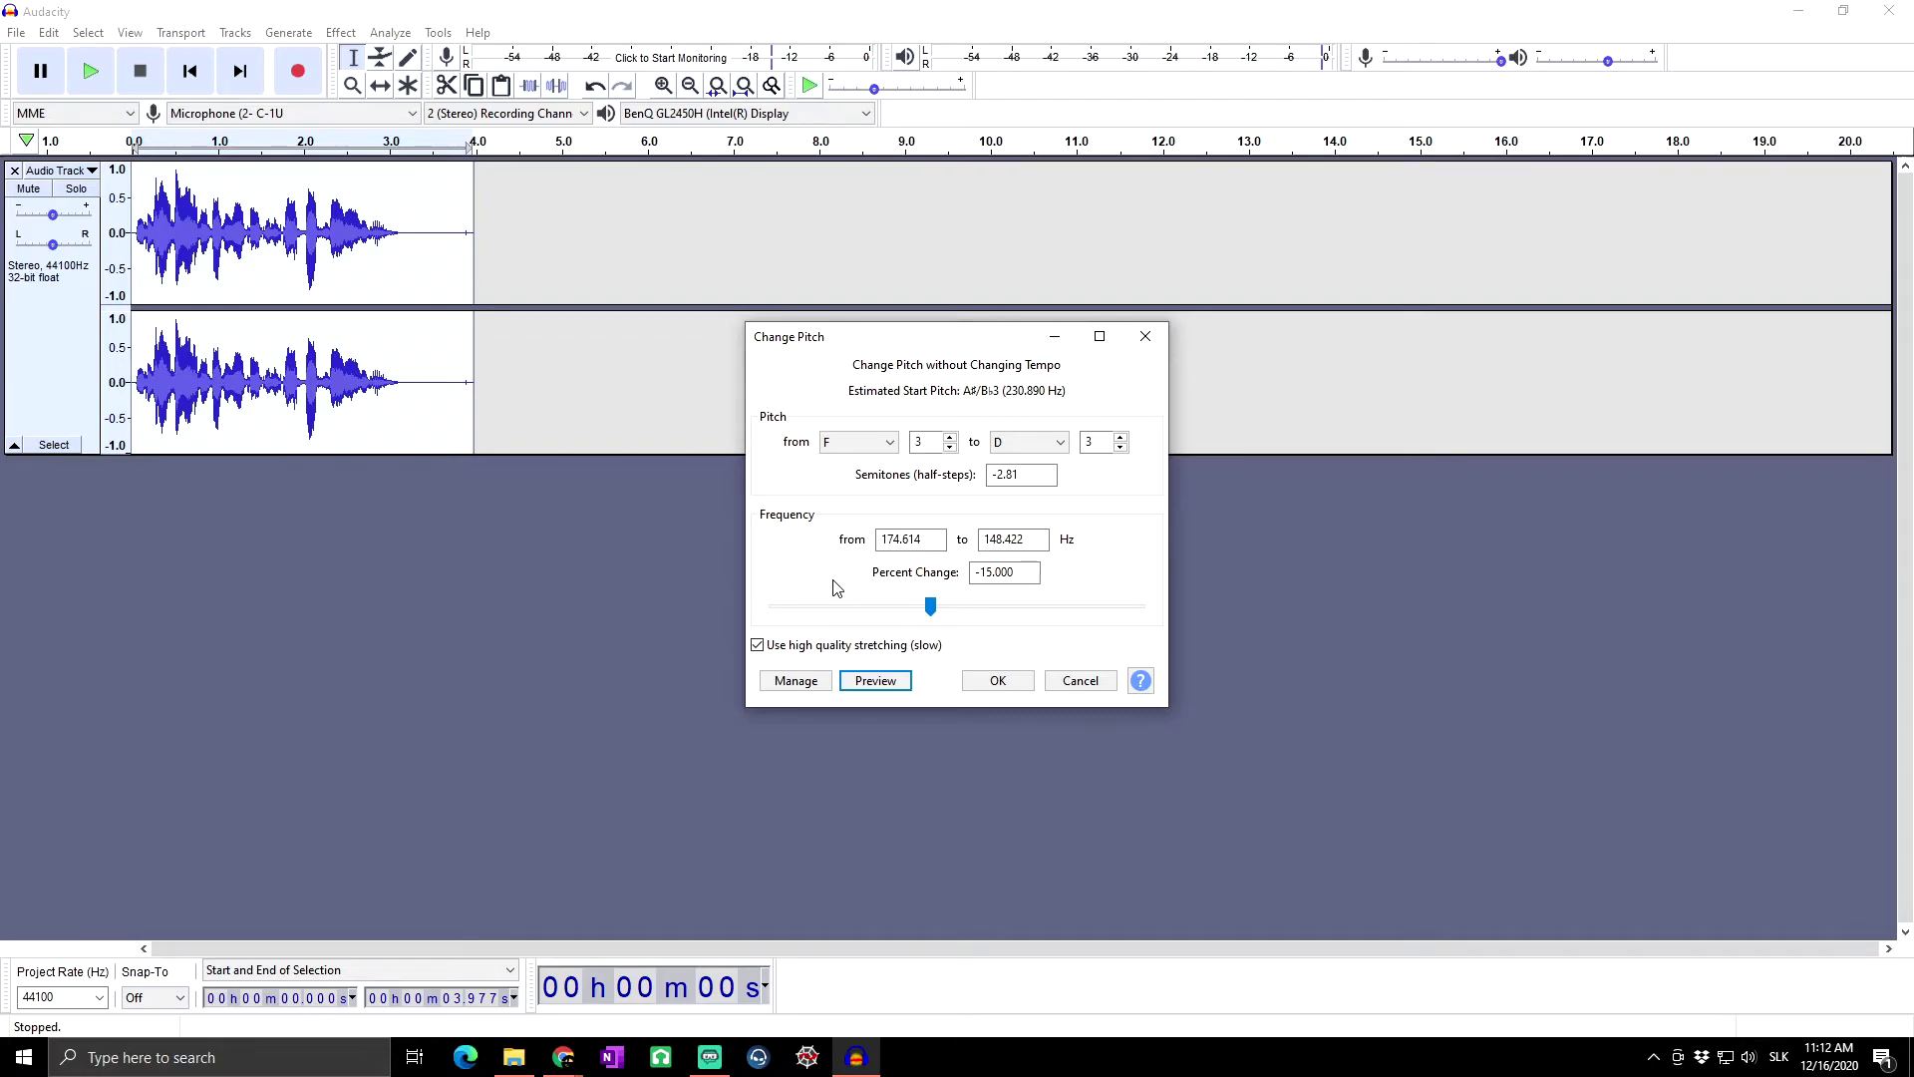
pyautogui.click(1025, 571)
pyautogui.doubleClick(759, 645)
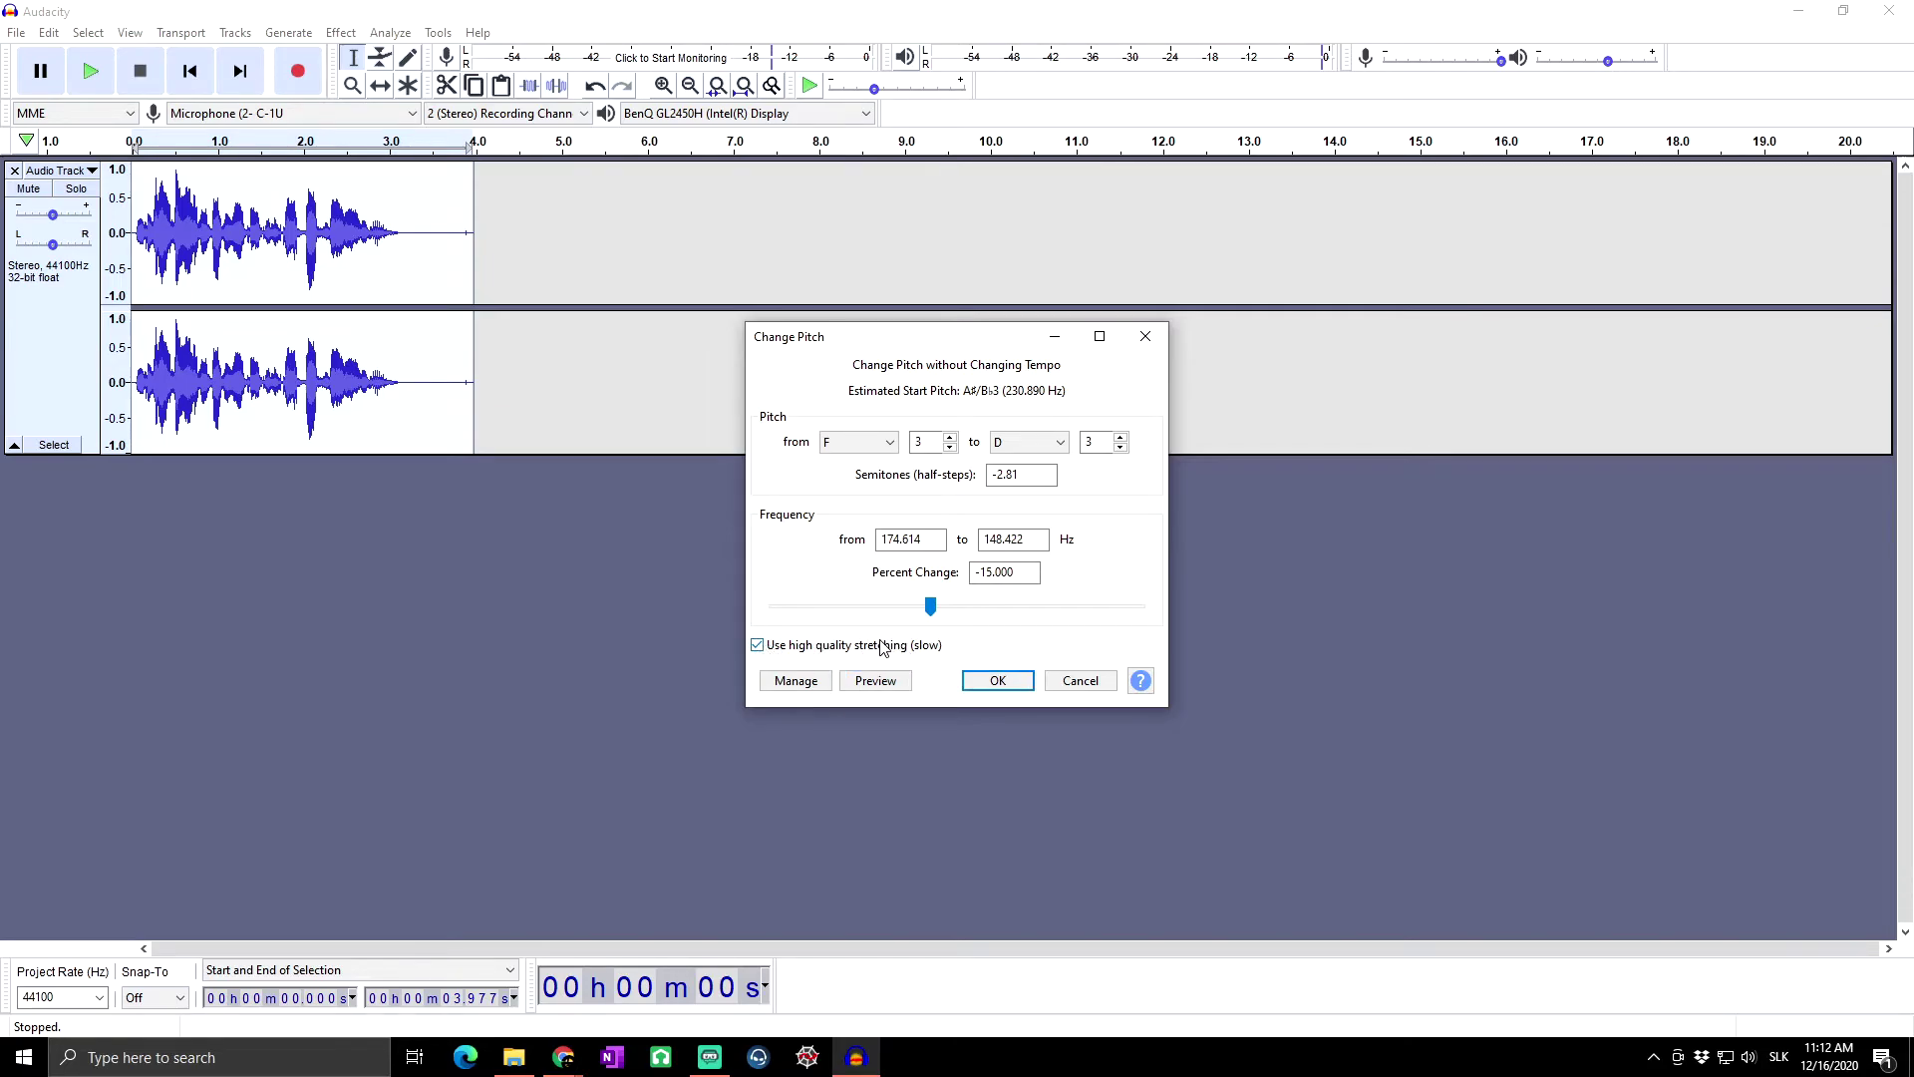
pyautogui.click(758, 645)
pyautogui.click(812, 688)
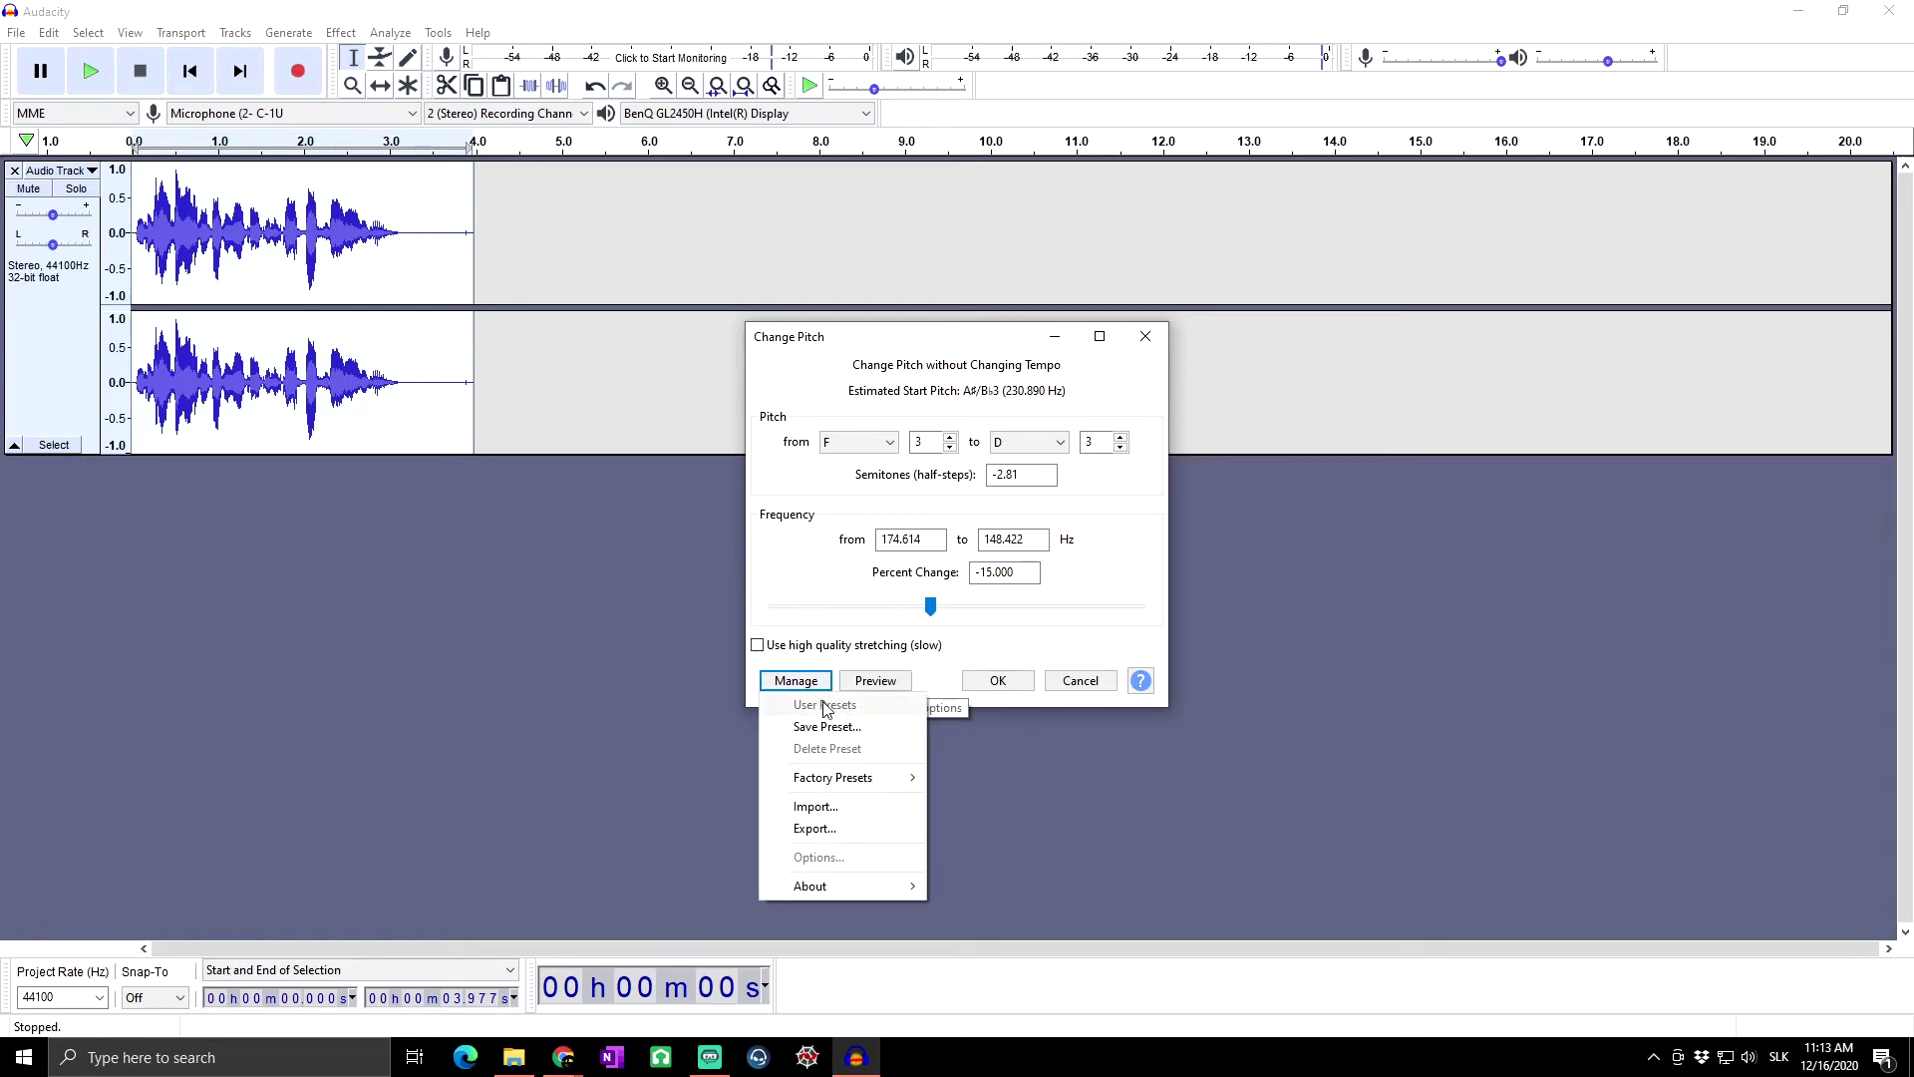
# - Save the current pitch settings as a user preset named 123
pyautogui.moveTo(880, 789)
pyautogui.click(1094, 533)
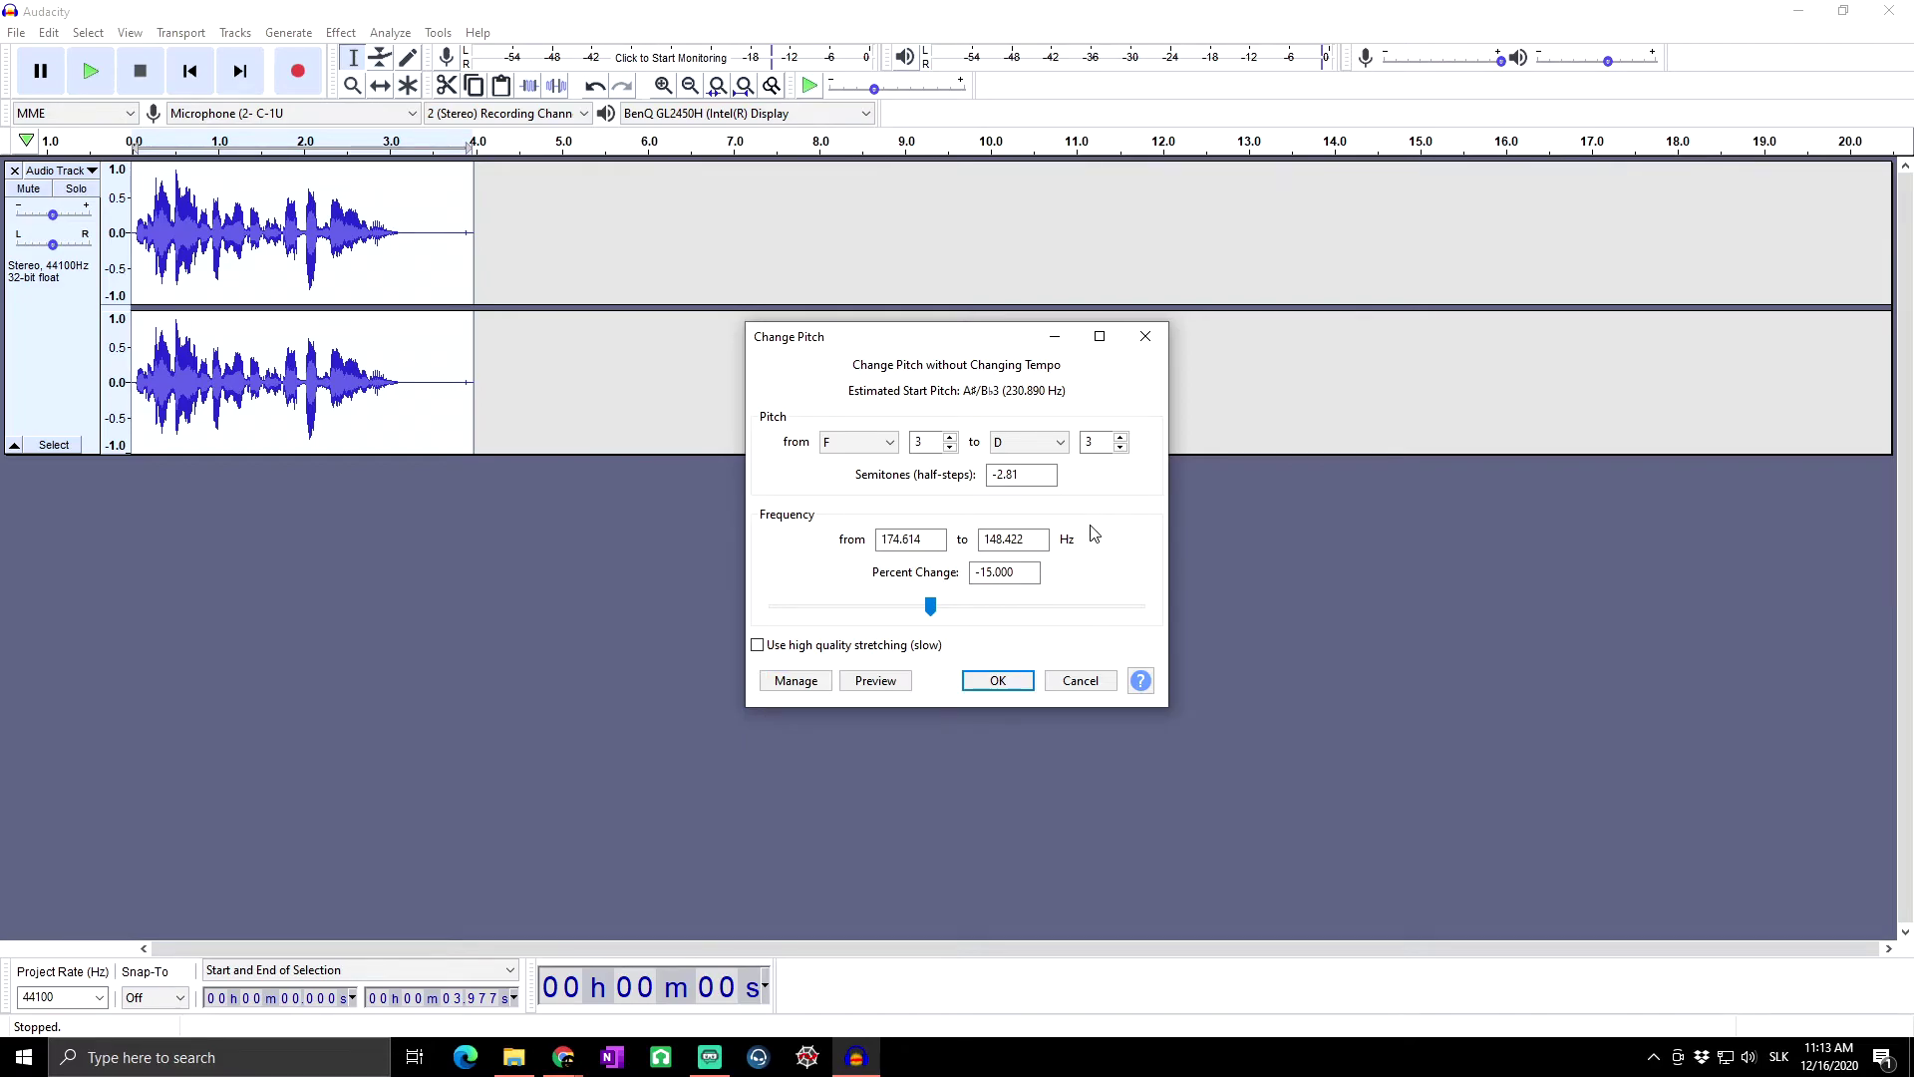
pyautogui.click(795, 681)
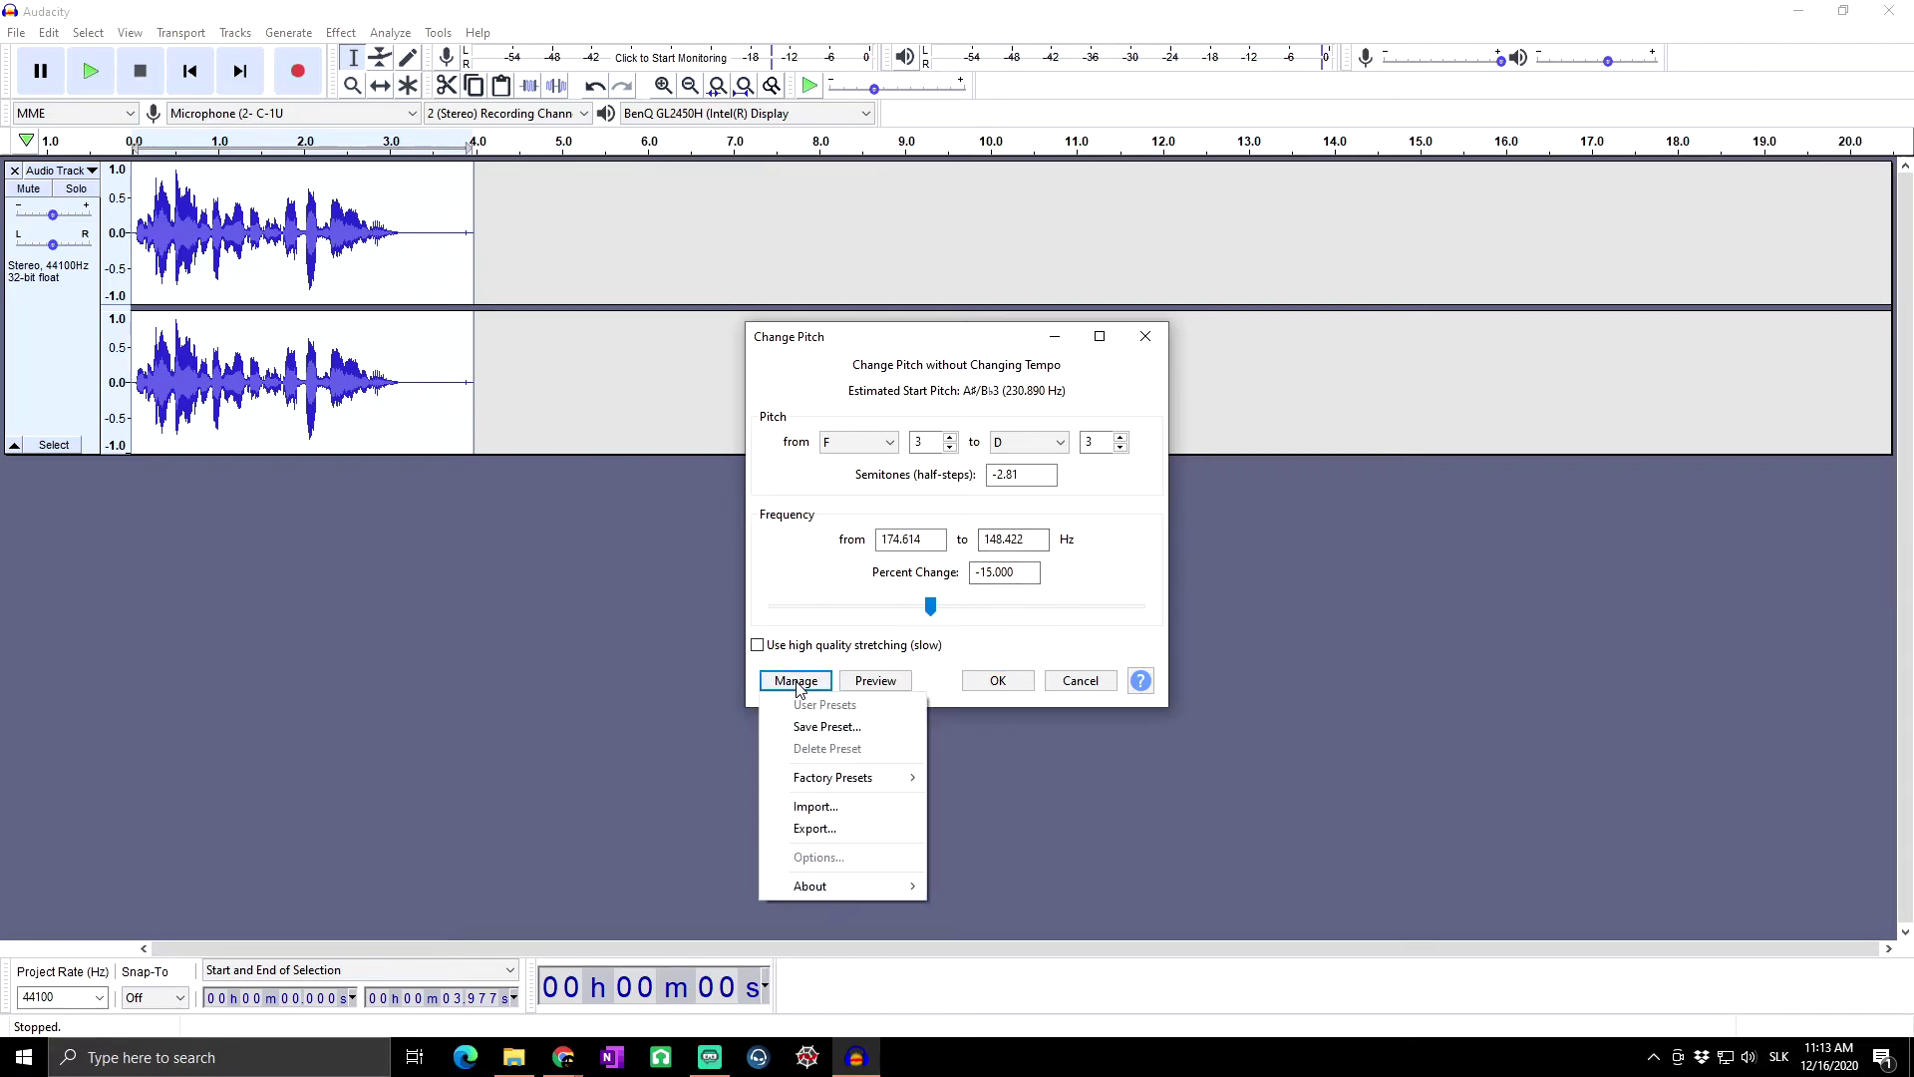
pyautogui.click(834, 727)
pyautogui.write('123')
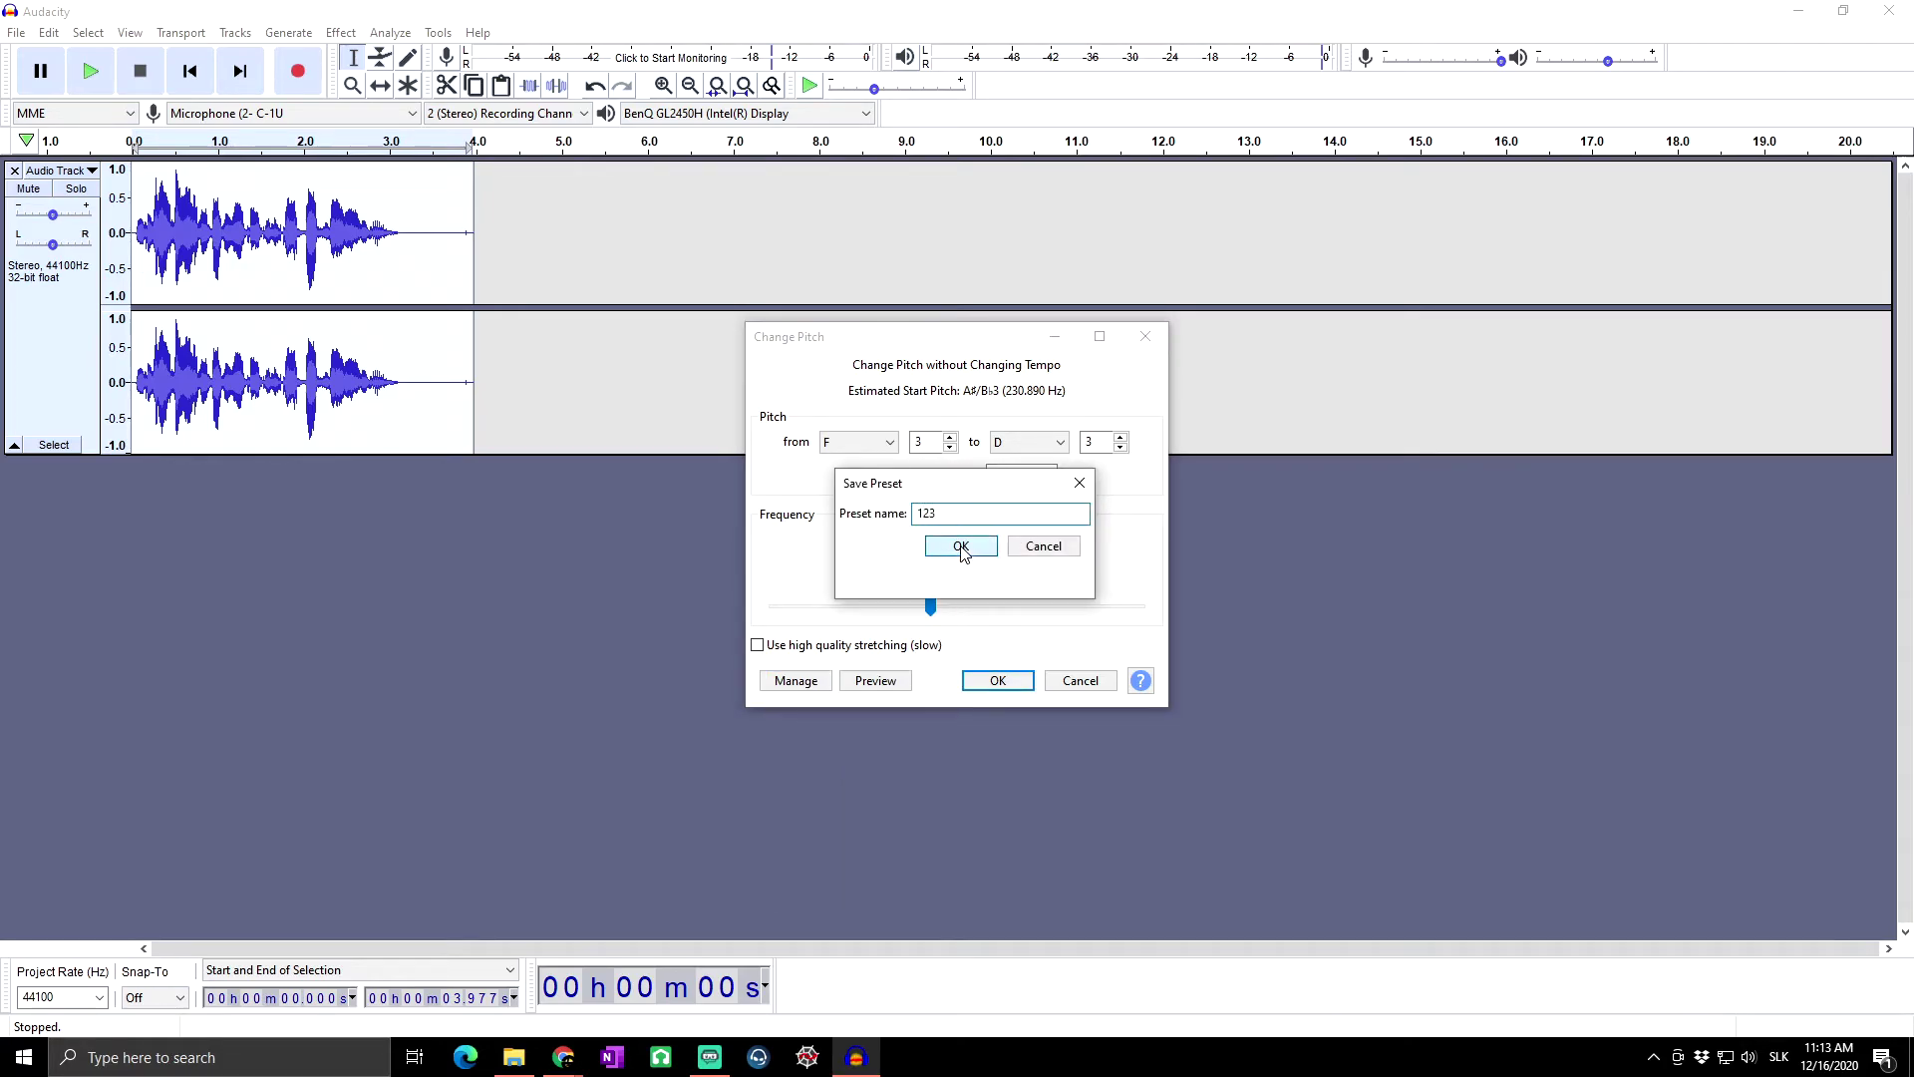
pyautogui.click(960, 546)
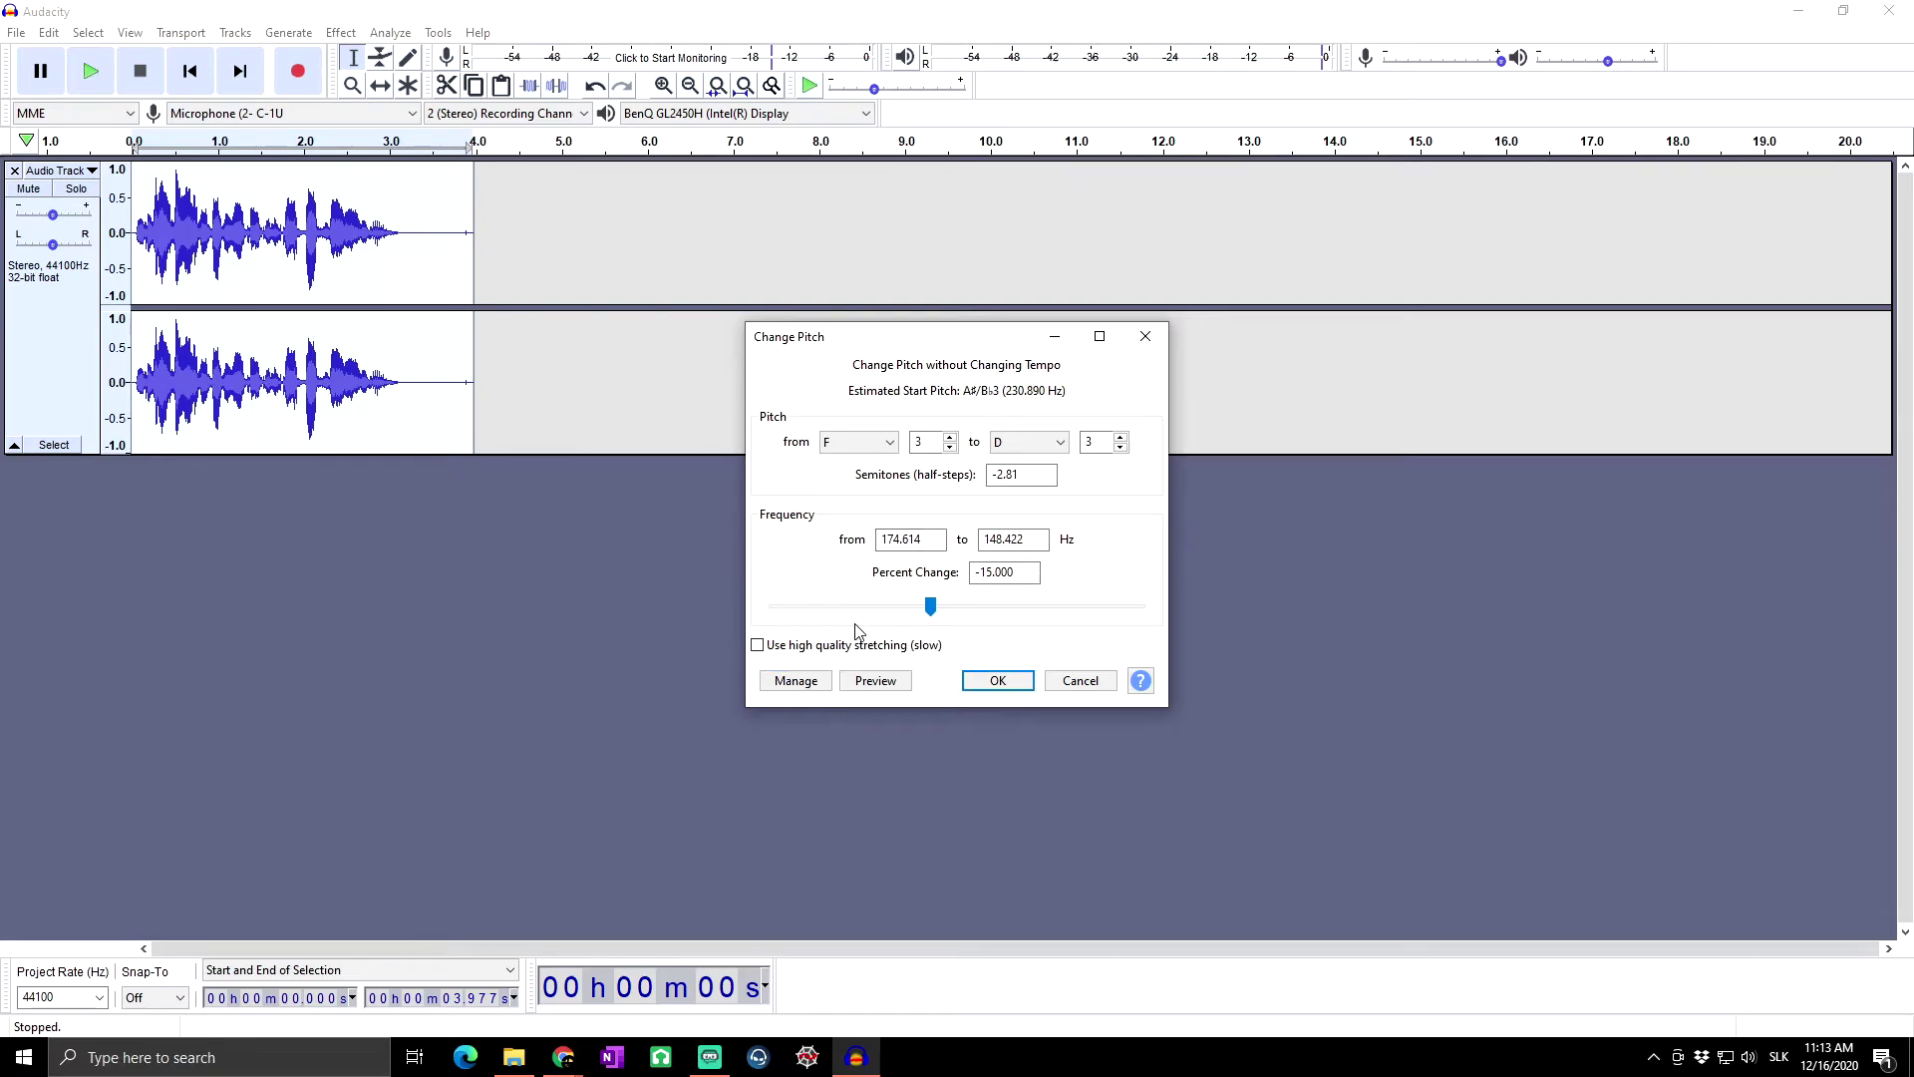
# - Load the 123 user preset from the Manage menu
pyautogui.click(787, 686)
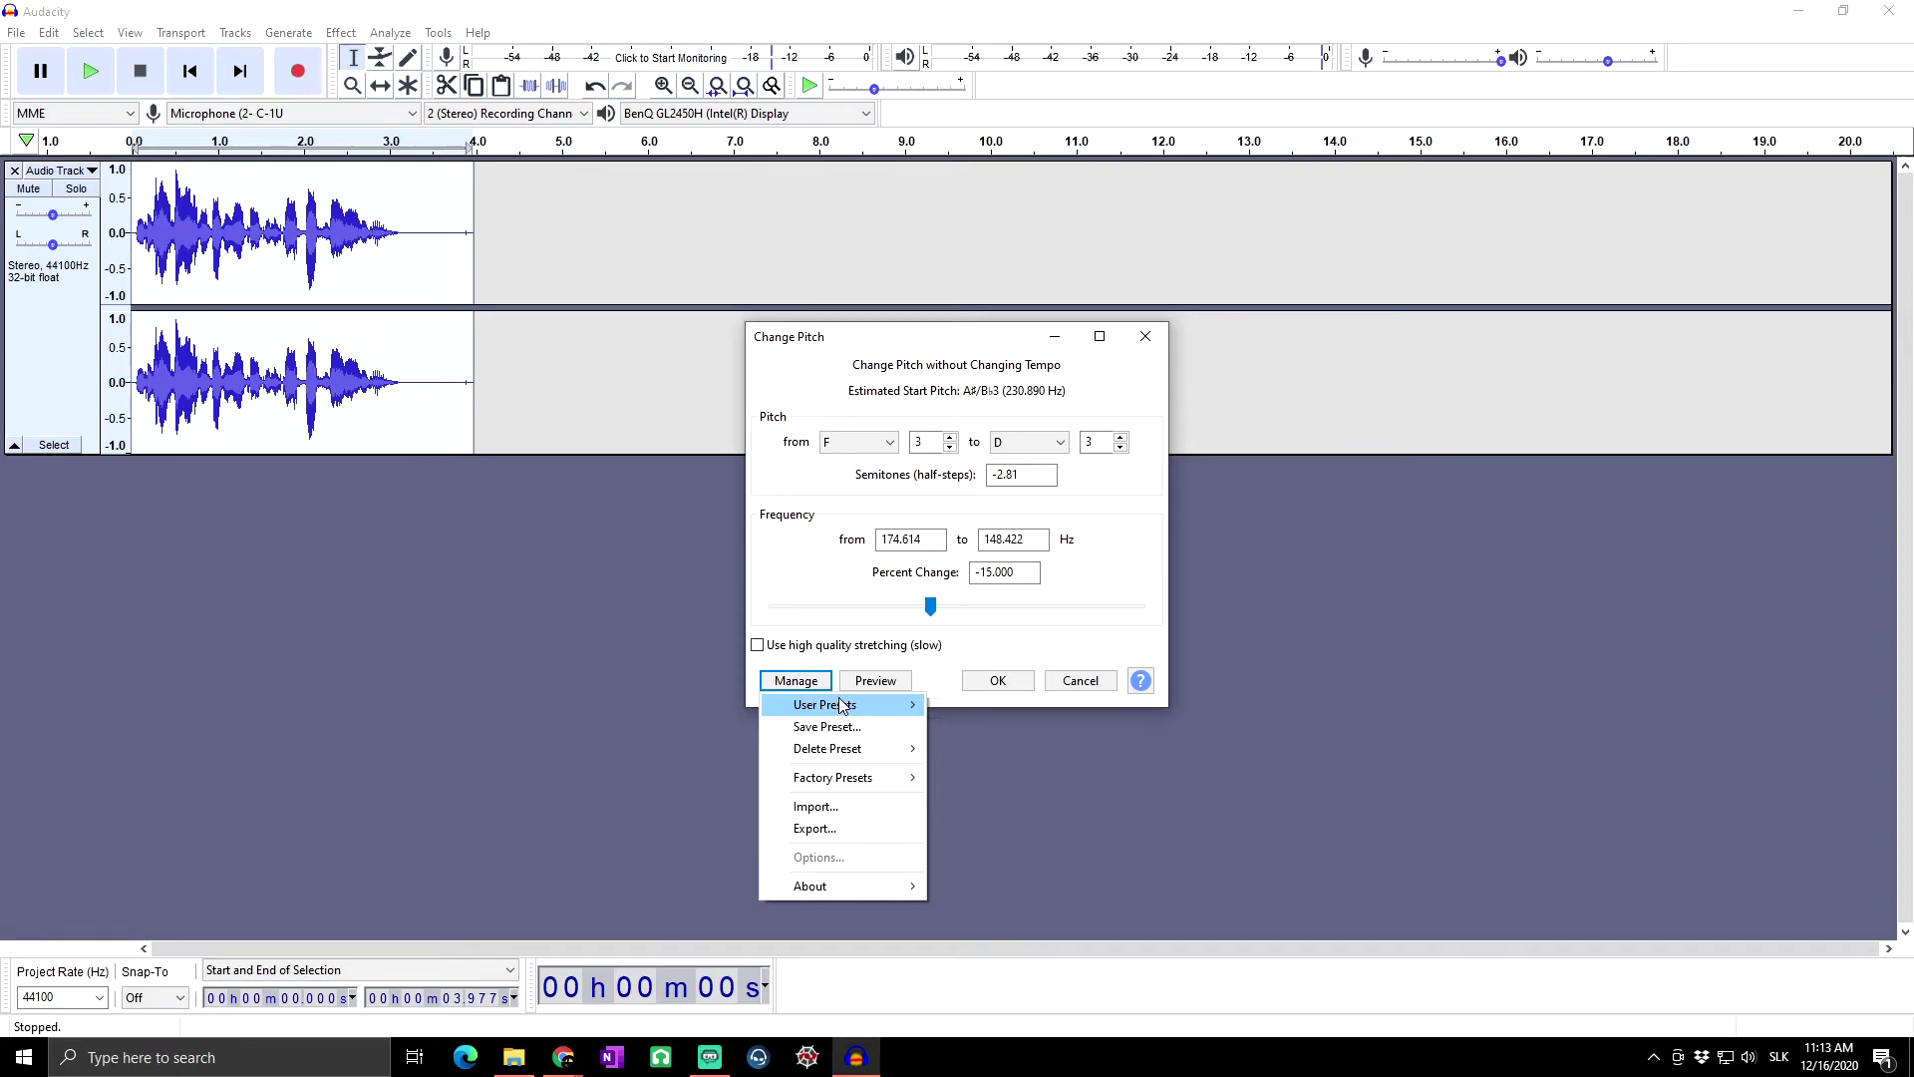
pyautogui.moveTo(875, 704)
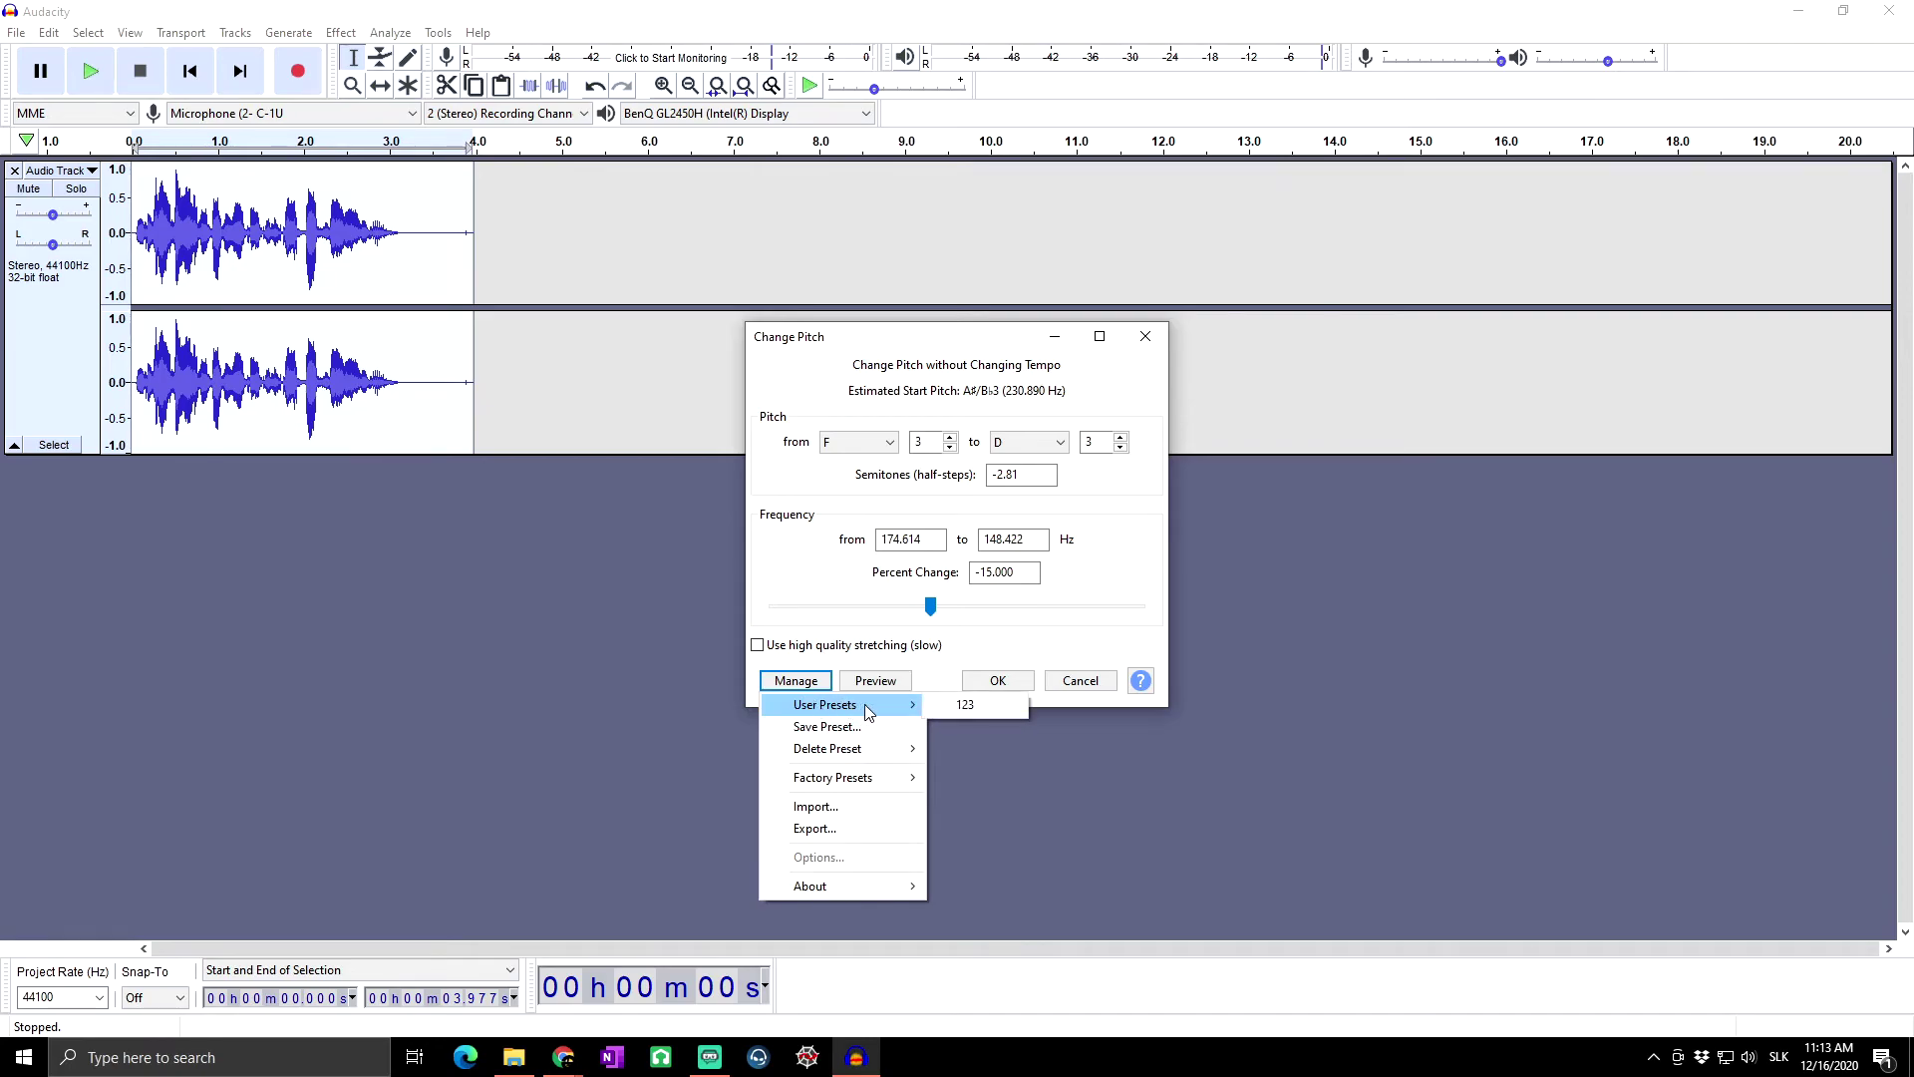
pyautogui.click(991, 708)
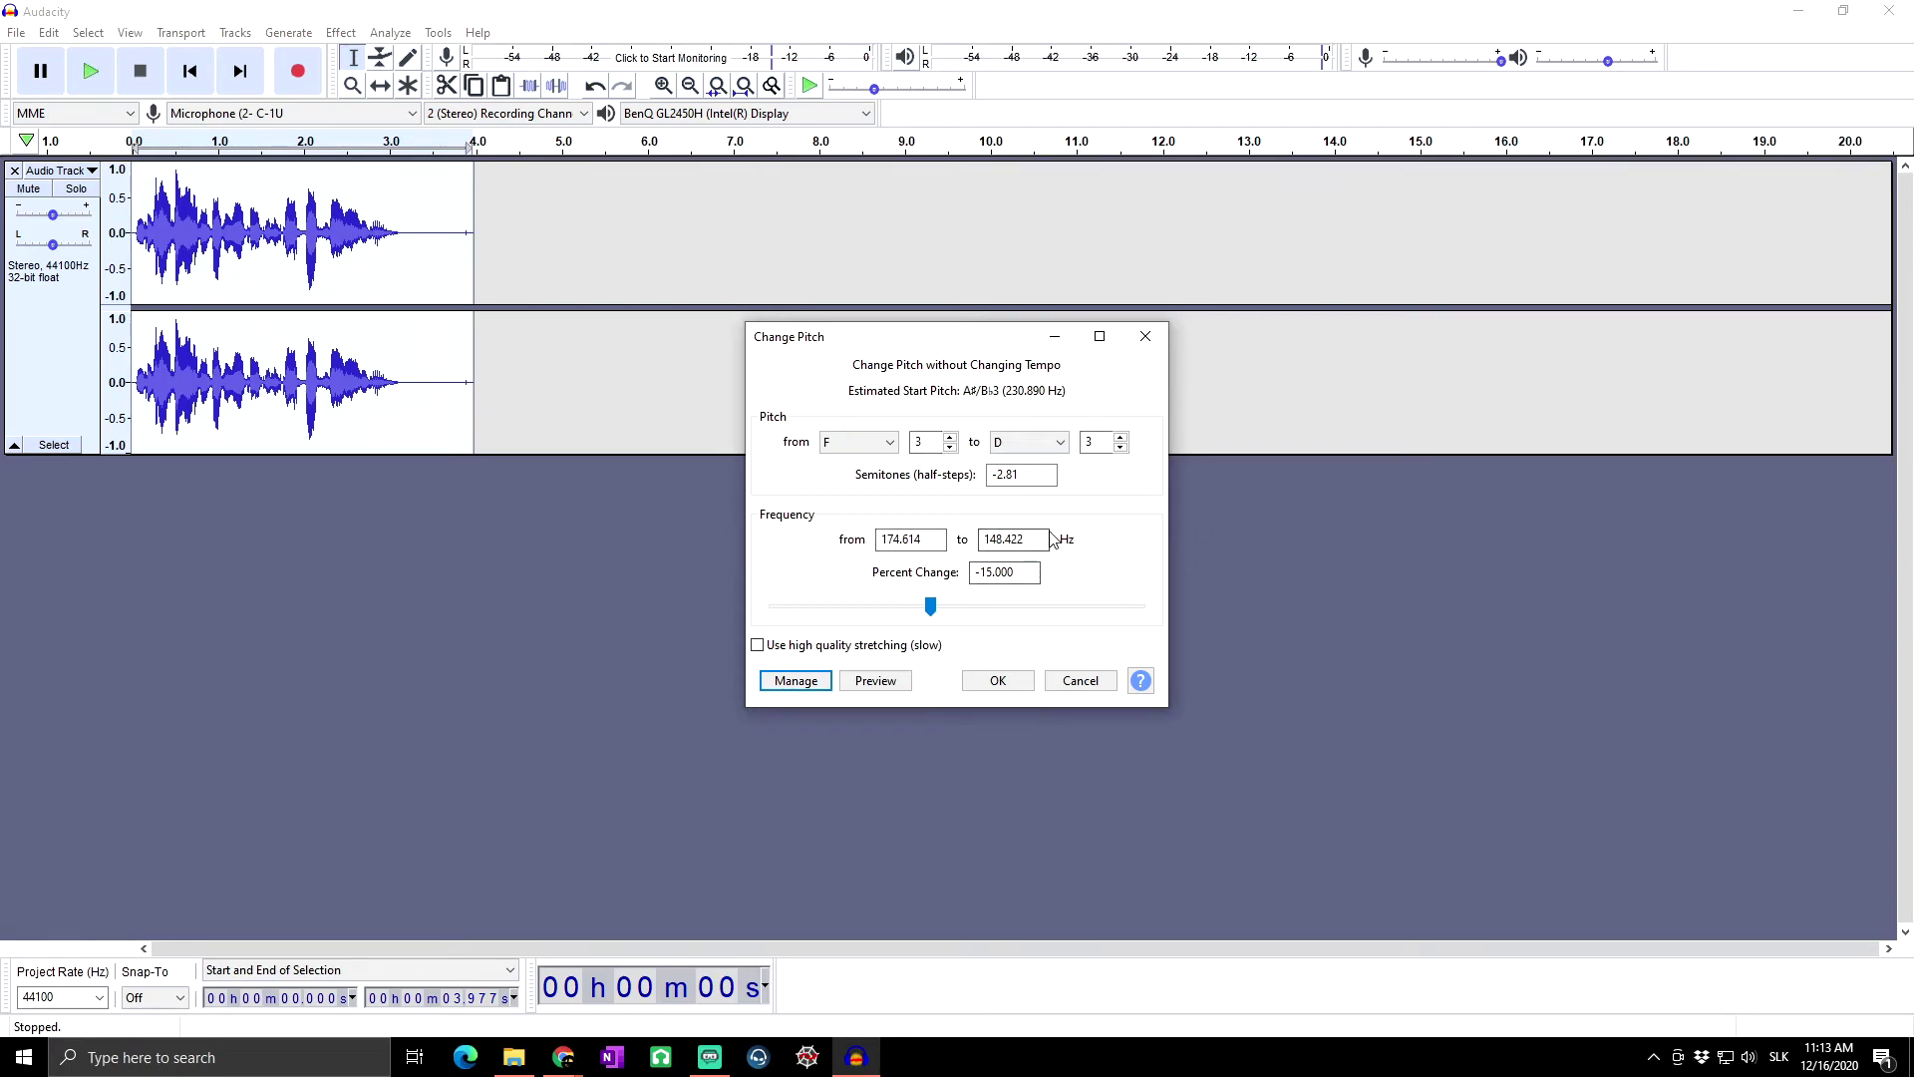
pyautogui.click(808, 686)
pyautogui.click(995, 682)
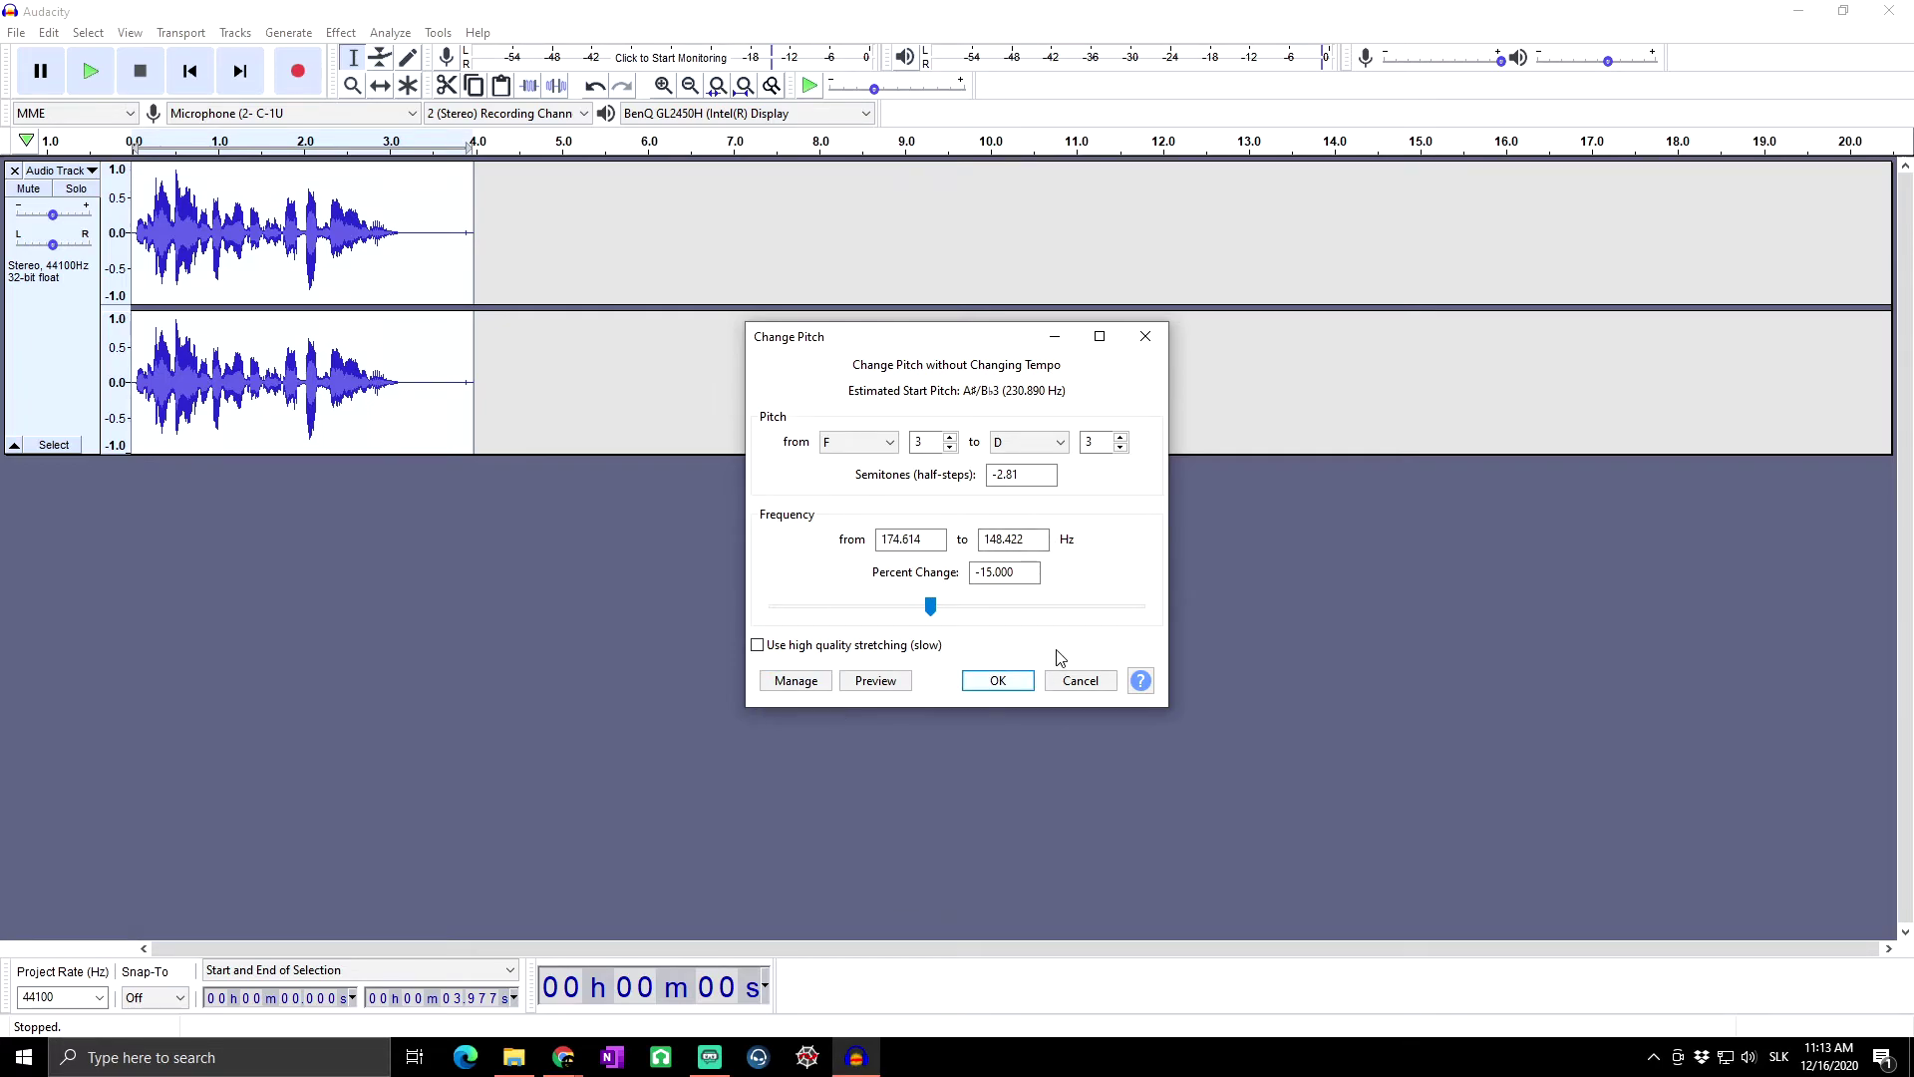
# - Apply the -15% pitch change and play back the deeper-sounding clip
pyautogui.click(1024, 682)
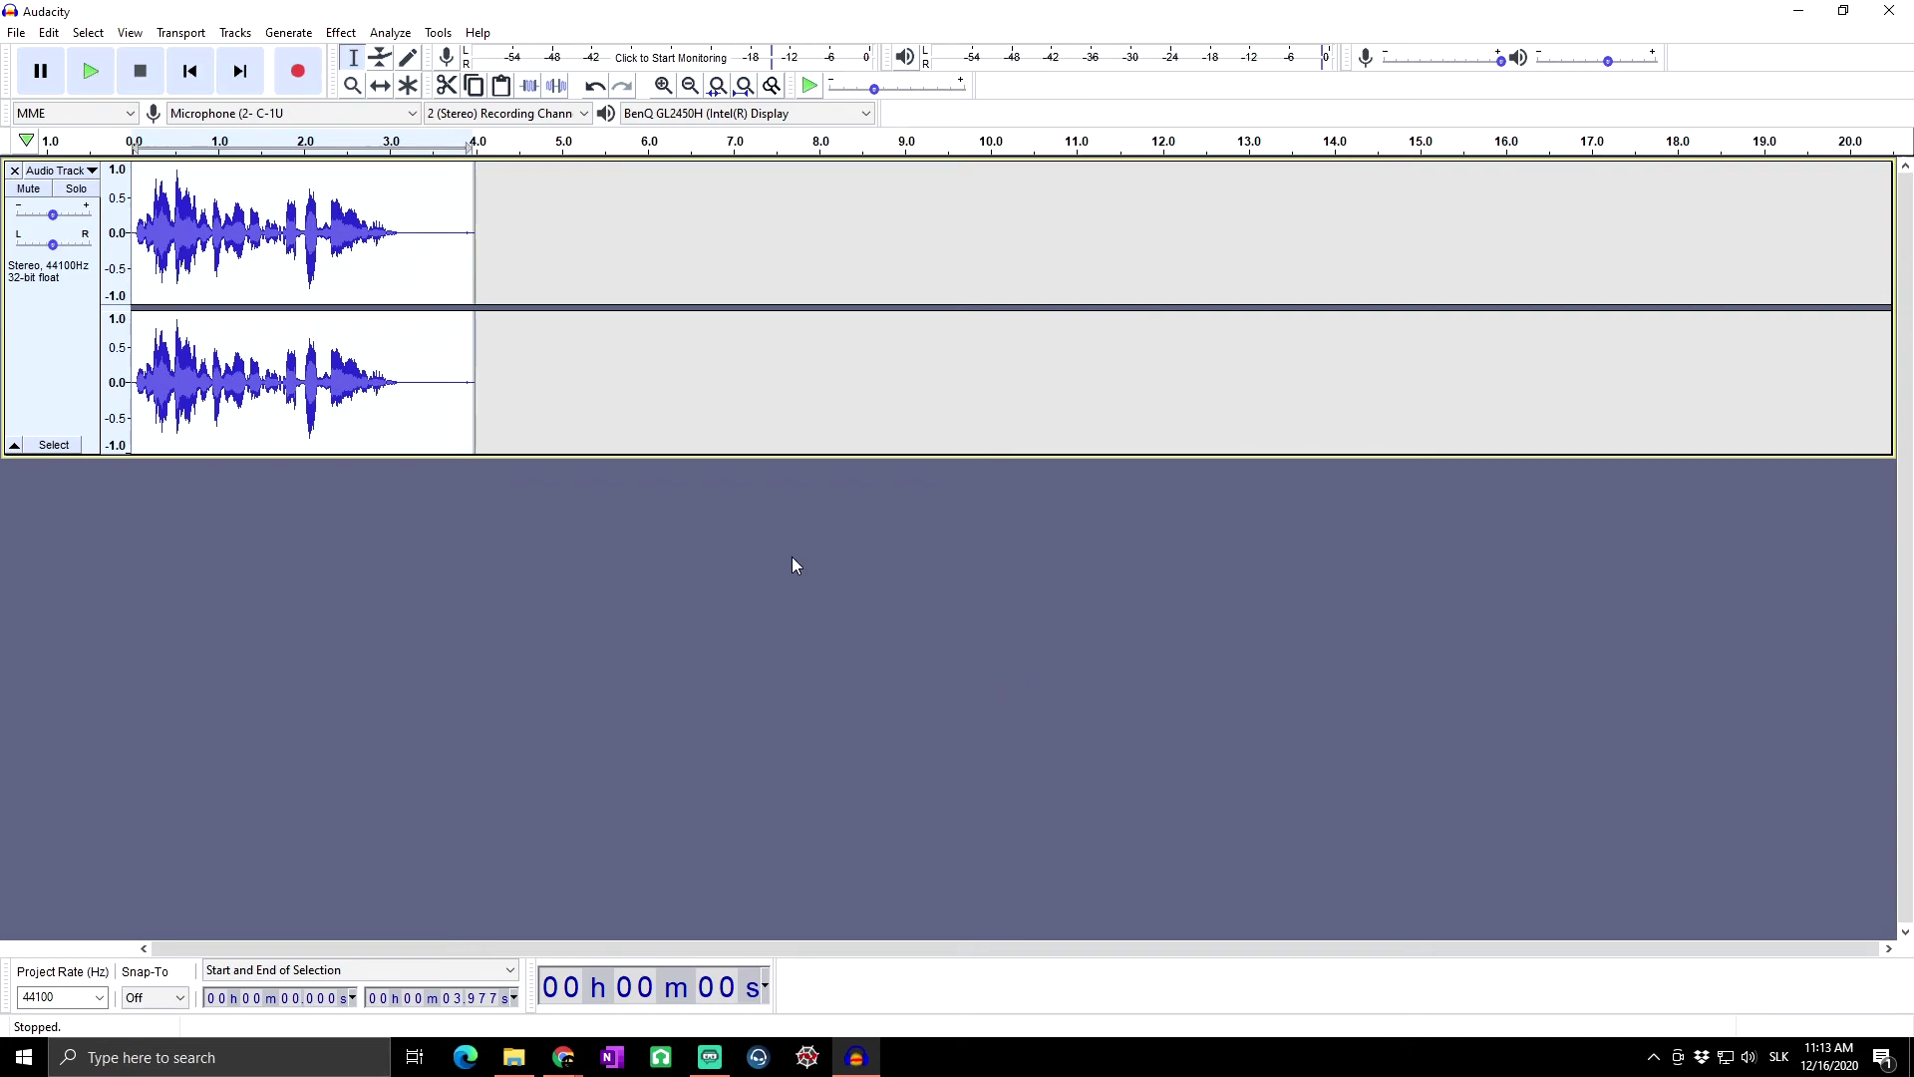
pyautogui.click(97, 75)
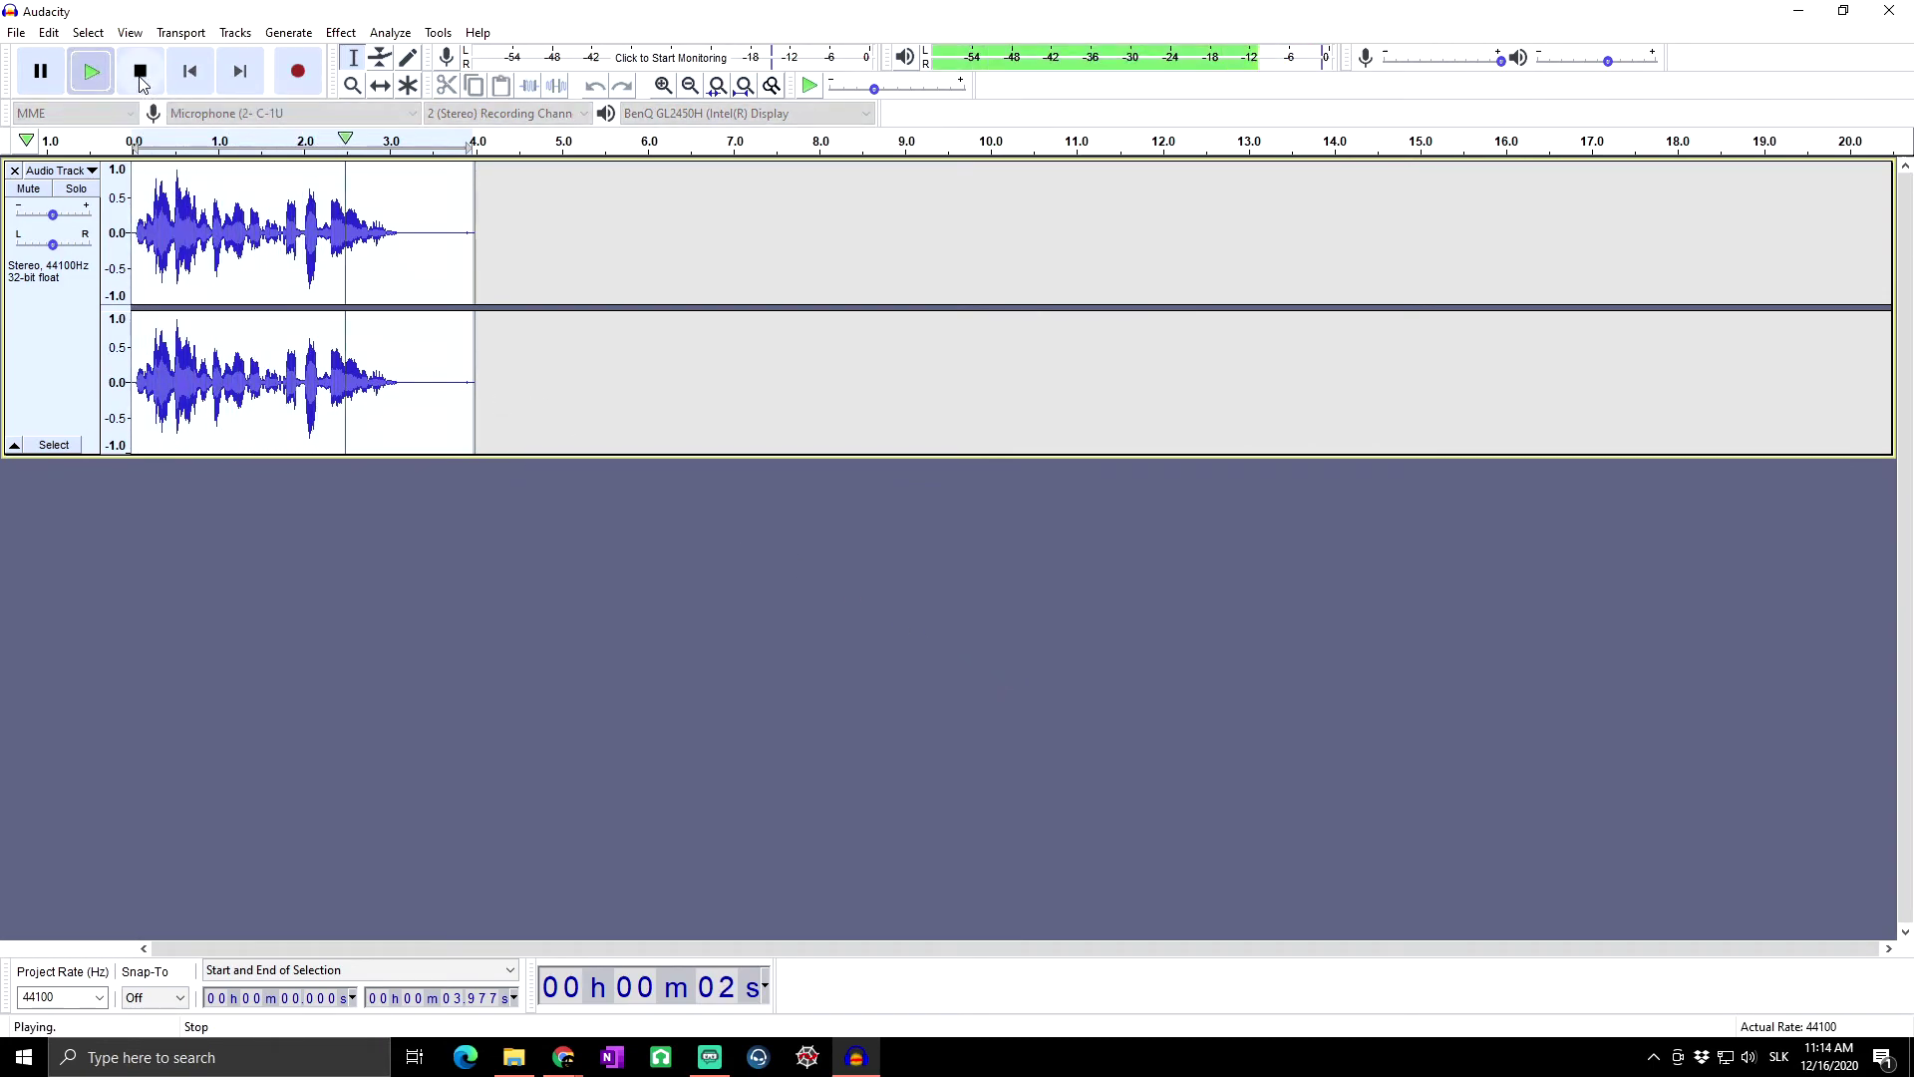
pyautogui.click(140, 72)
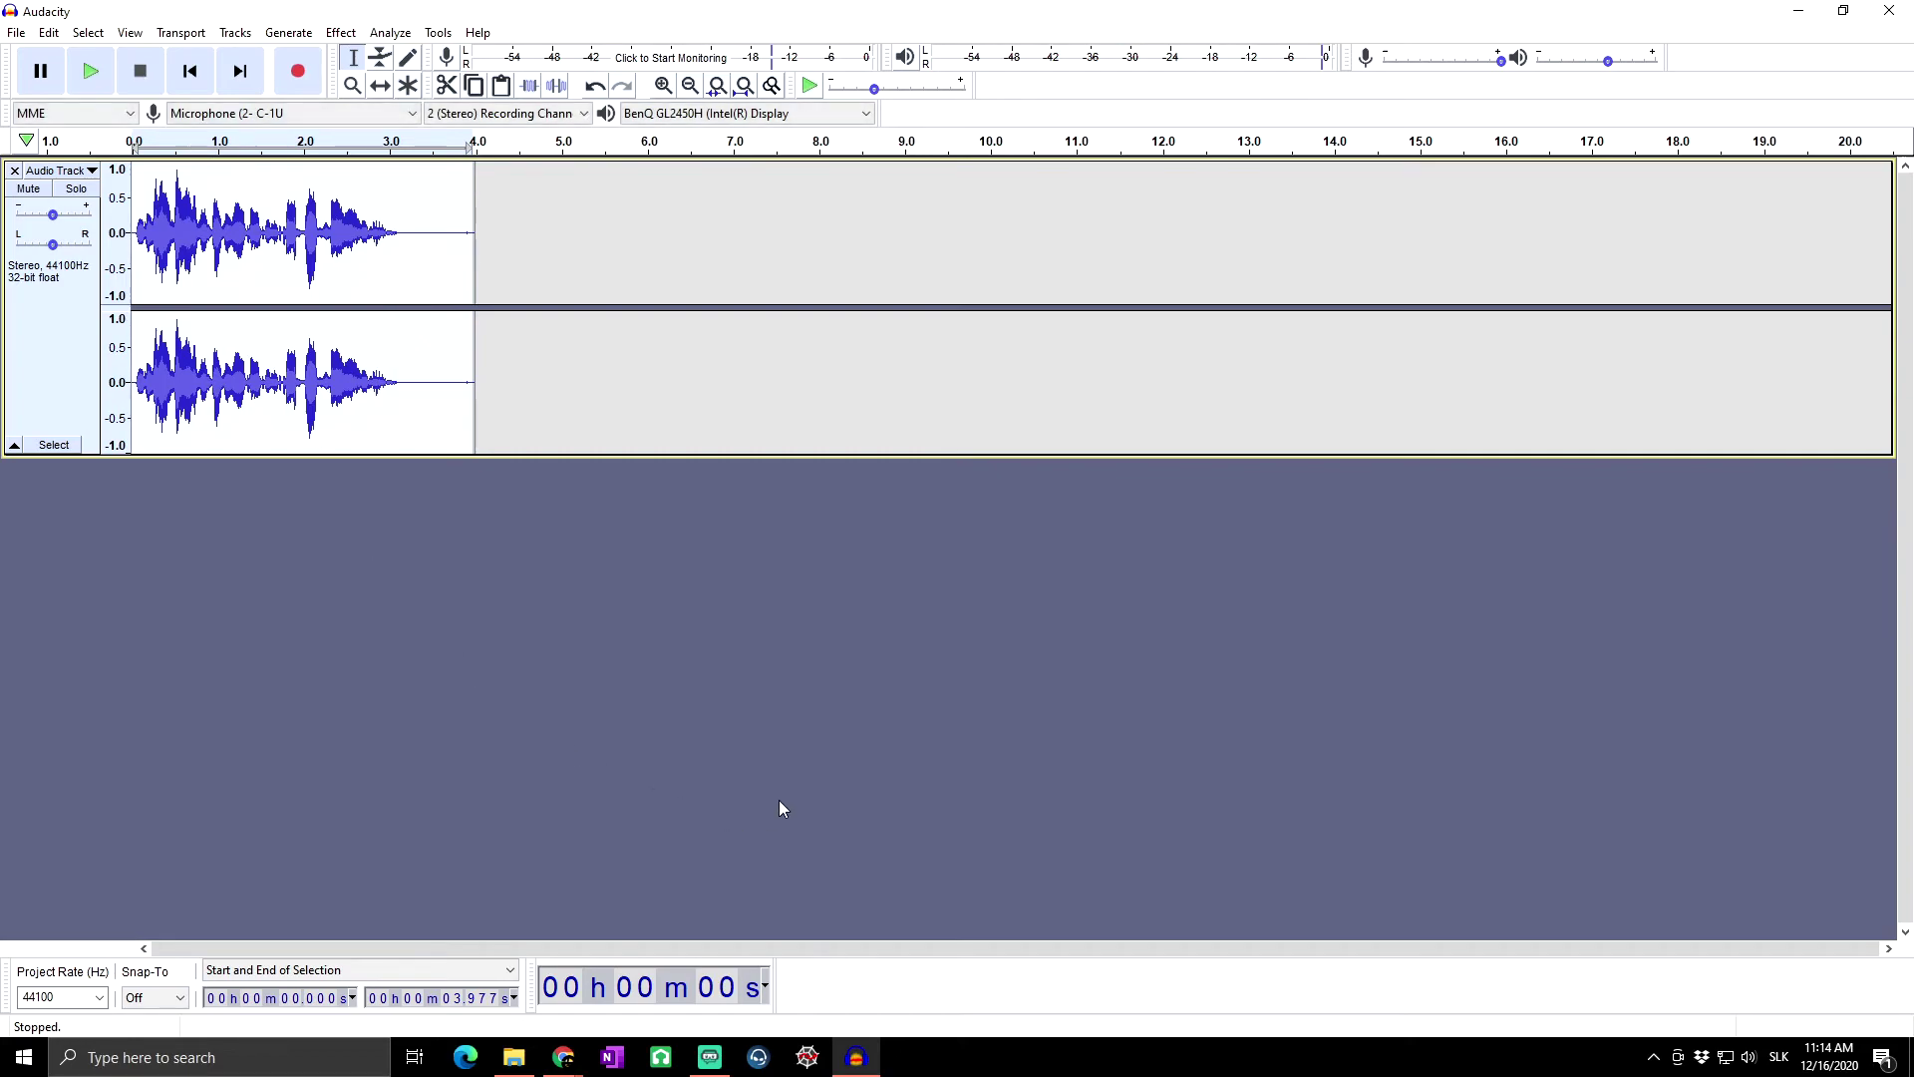